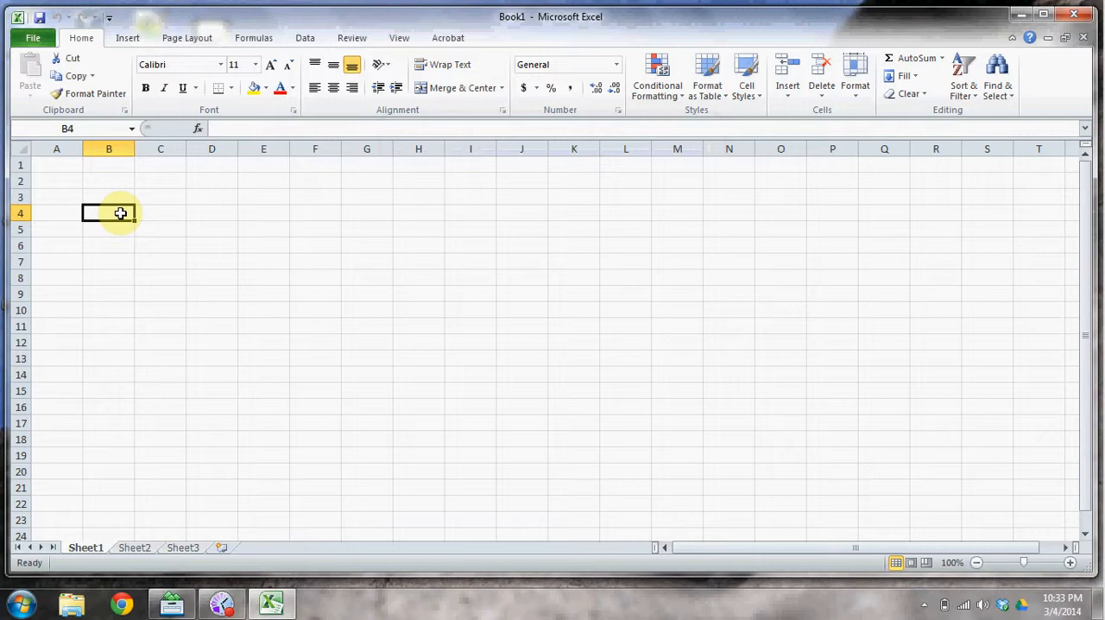
# Enter the equation text y=mx+b in cell B4.
pyautogui.write('y=')
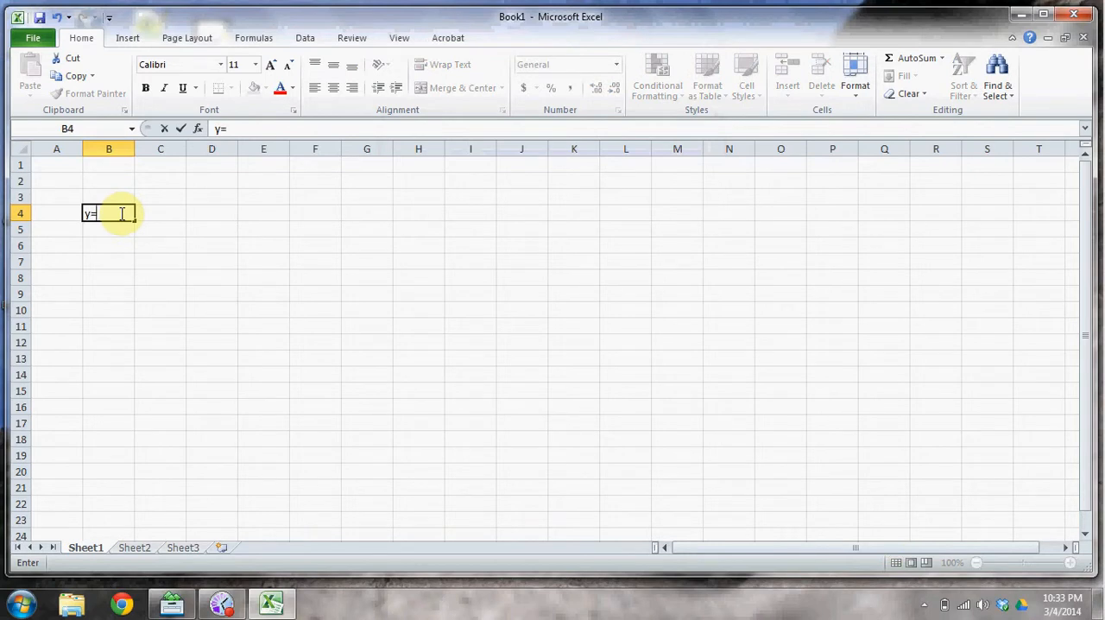
pyautogui.write('mx+b')
pyautogui.press('Return')
pyautogui.press('Return')
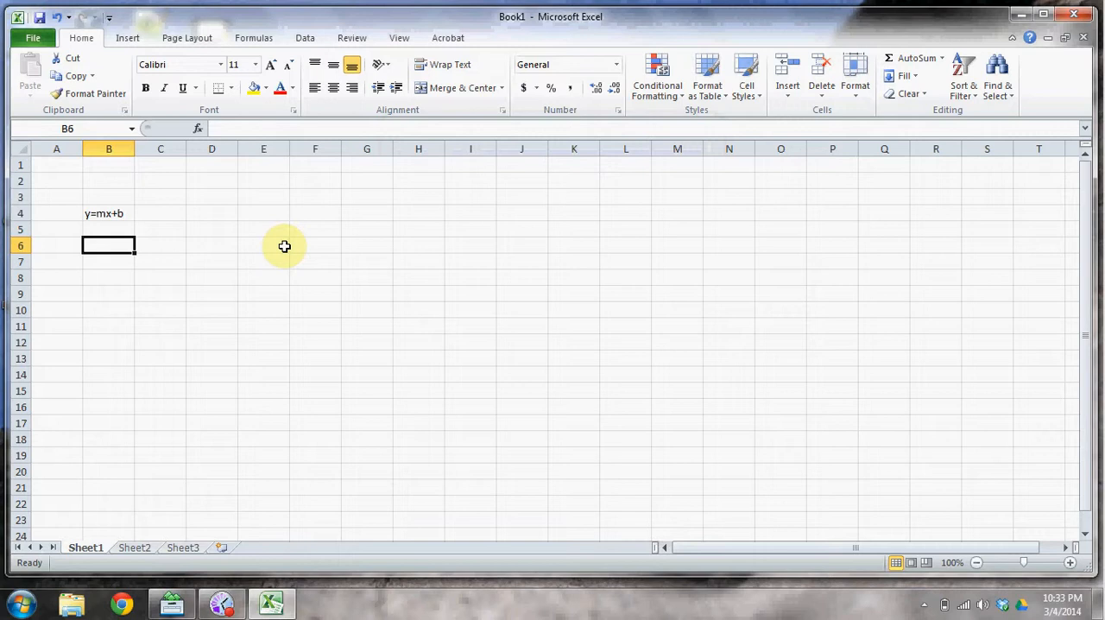
pyautogui.write('m')
# Enter the parameter labels m in cell B6 and b in cell B7.
pyautogui.press('Tab')
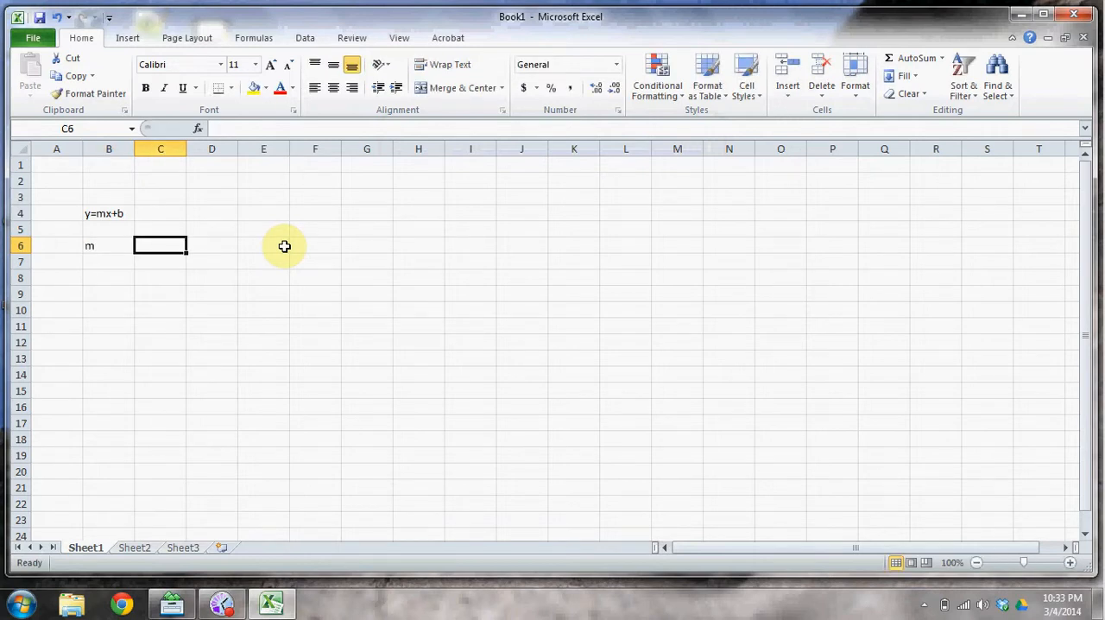
pyautogui.press('Return')
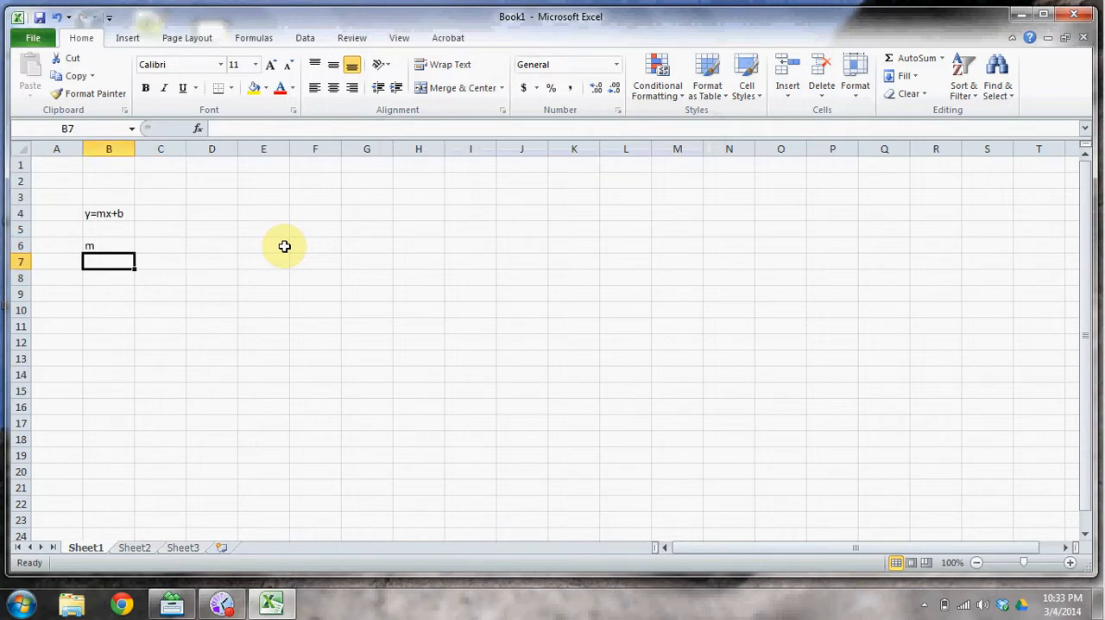
pyautogui.write('b')
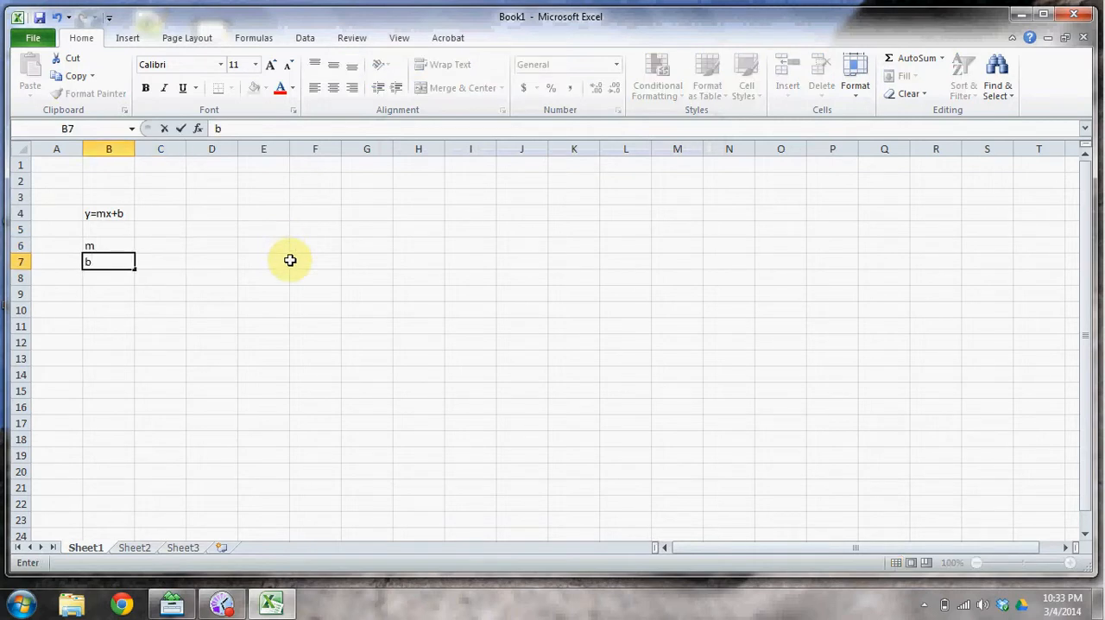
pyautogui.press('Tab')
# Enter the value 10 for m in cell C6 and 5 for b in cell C7.
pyautogui.press('Up')
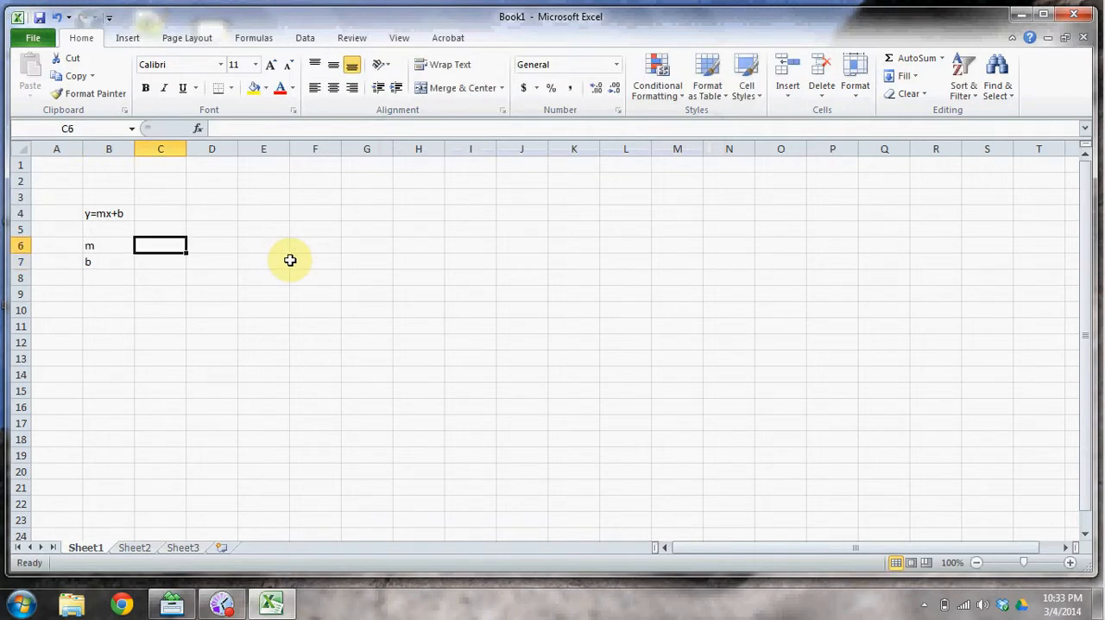
pyautogui.write('10')
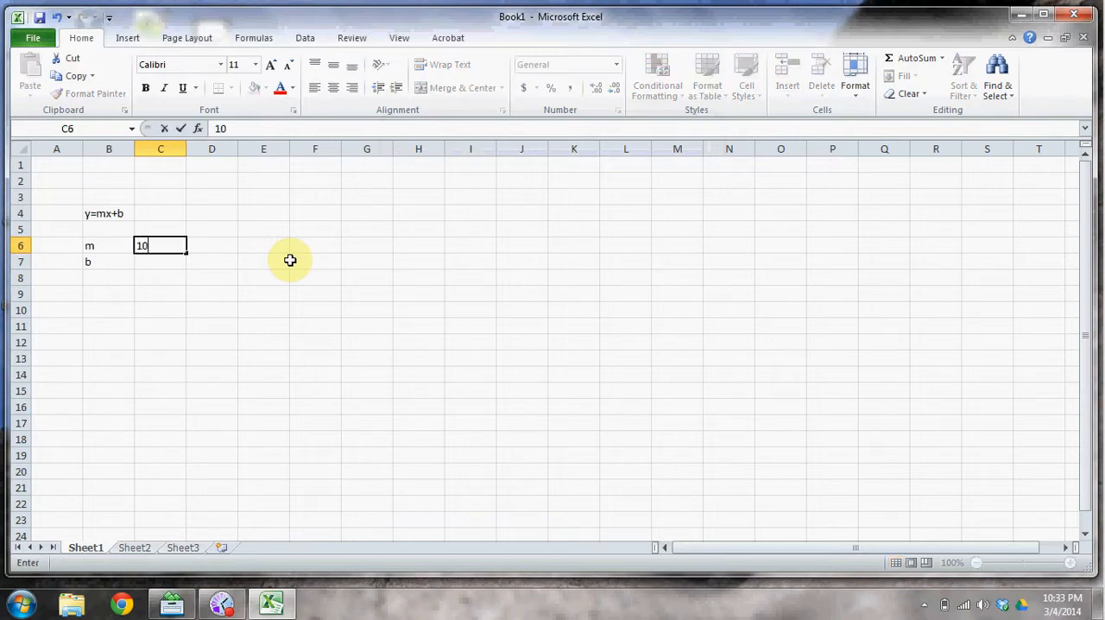
pyautogui.press('Return')
pyautogui.write('5')
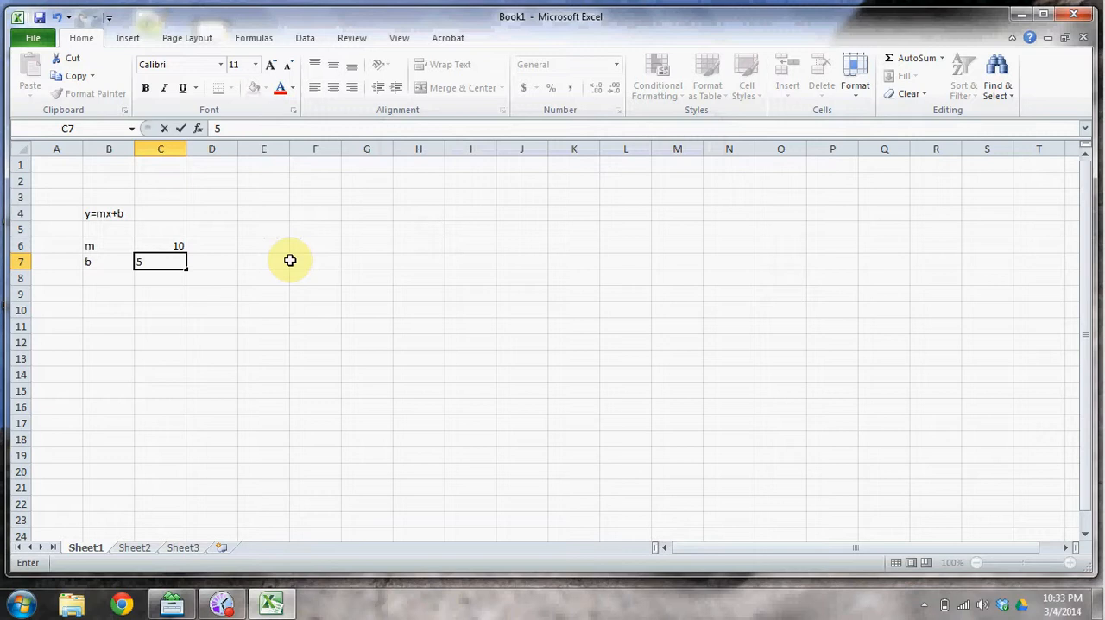
pyautogui.press('Up')
# Add an x heading in cell B10 and list the values 1 through 6 below it in B11:B16.
pyautogui.press('Down')
pyautogui.press('Down')
pyautogui.press('Down')
pyautogui.press('Left')
pyautogui.press('Down')
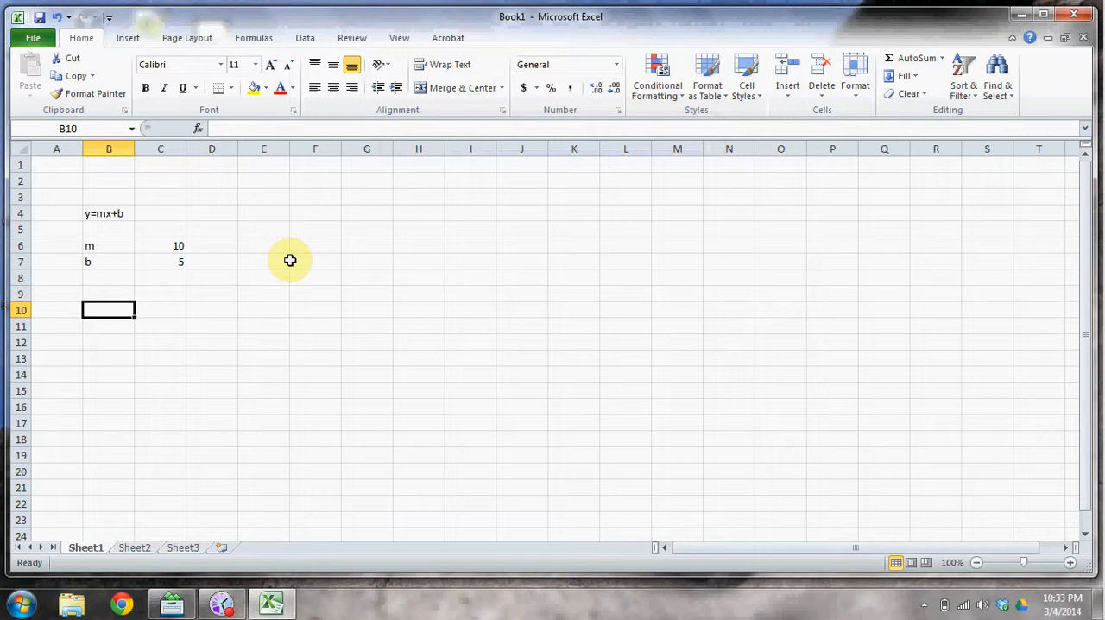
pyautogui.write('x')
pyautogui.press('Return')
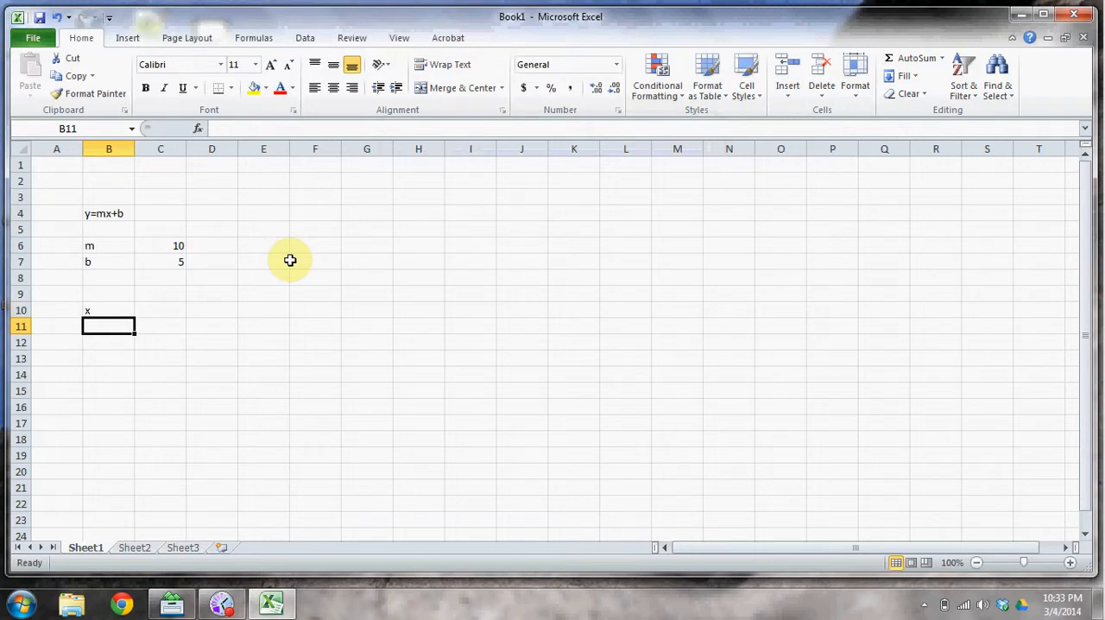
pyautogui.write('1')
pyautogui.press('Return')
pyautogui.write('2')
pyautogui.press('Return')
pyautogui.write('3')
pyautogui.press('Return')
pyautogui.write('4')
pyautogui.press('Return')
pyautogui.write('5')
pyautogui.press('Return')
pyautogui.write('6')
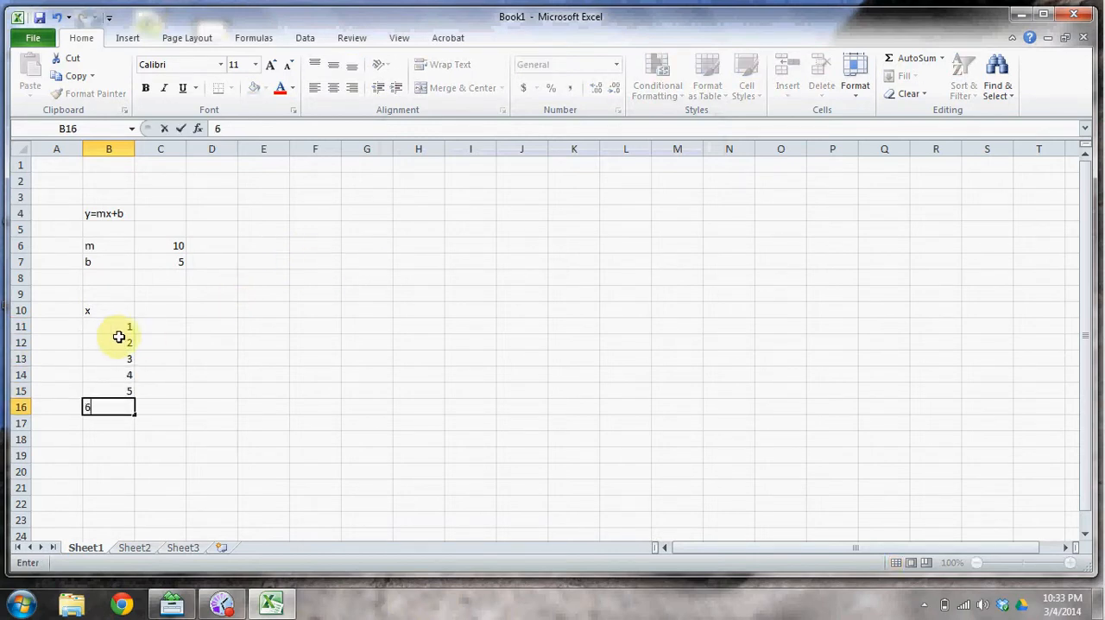
# Add a y heading in cell C10 beside the x heading.
pyautogui.click(178, 308)
pyautogui.write('y')
pyautogui.press('Return')
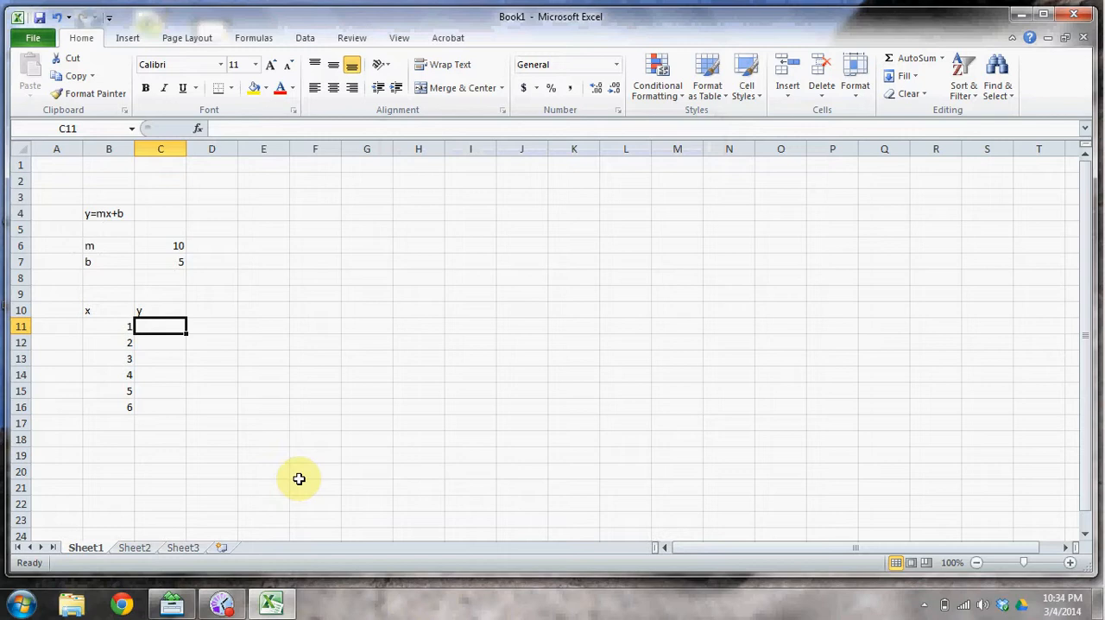
# Calculate y for the first x value in cell C11 with the formula =C6*B11+C7.
pyautogui.write('=')
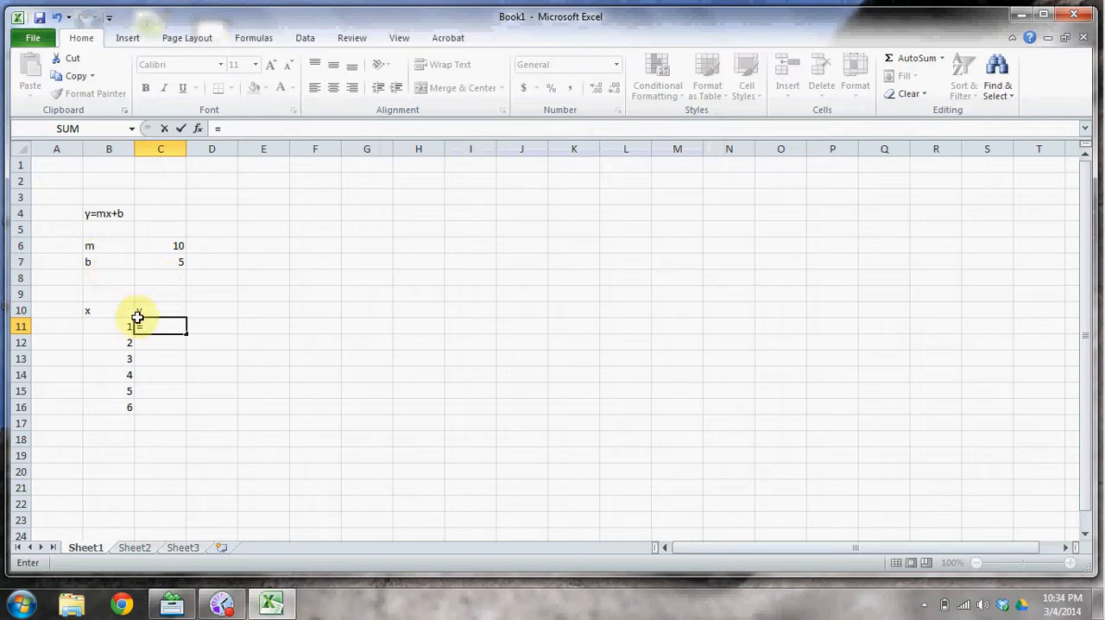
pyautogui.click(168, 243)
pyautogui.write('*')
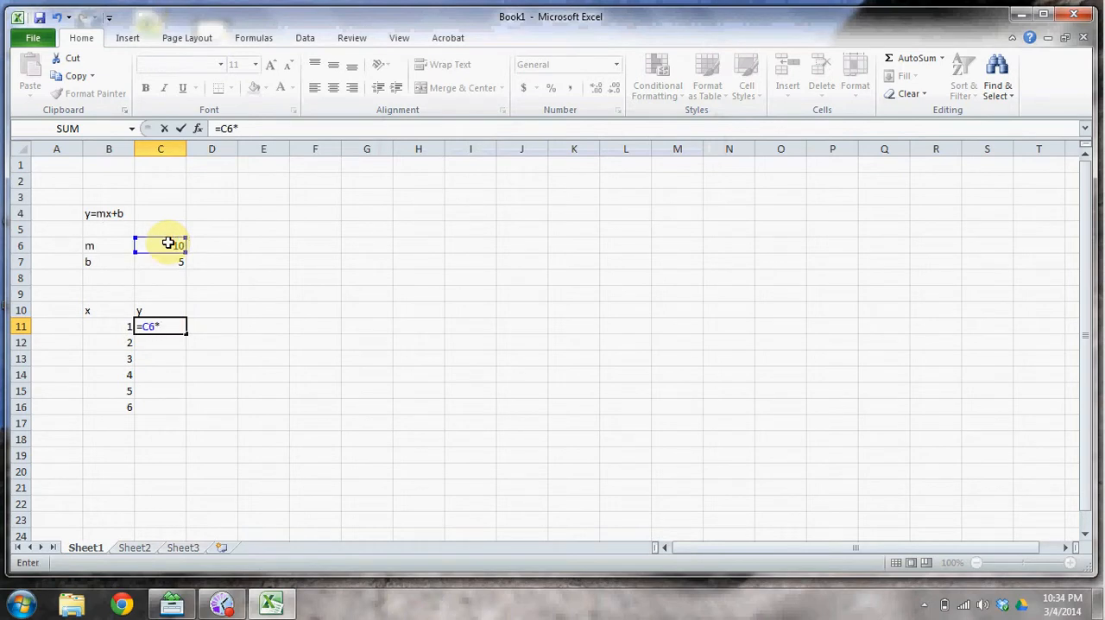
pyautogui.click(124, 328)
pyautogui.write('+')
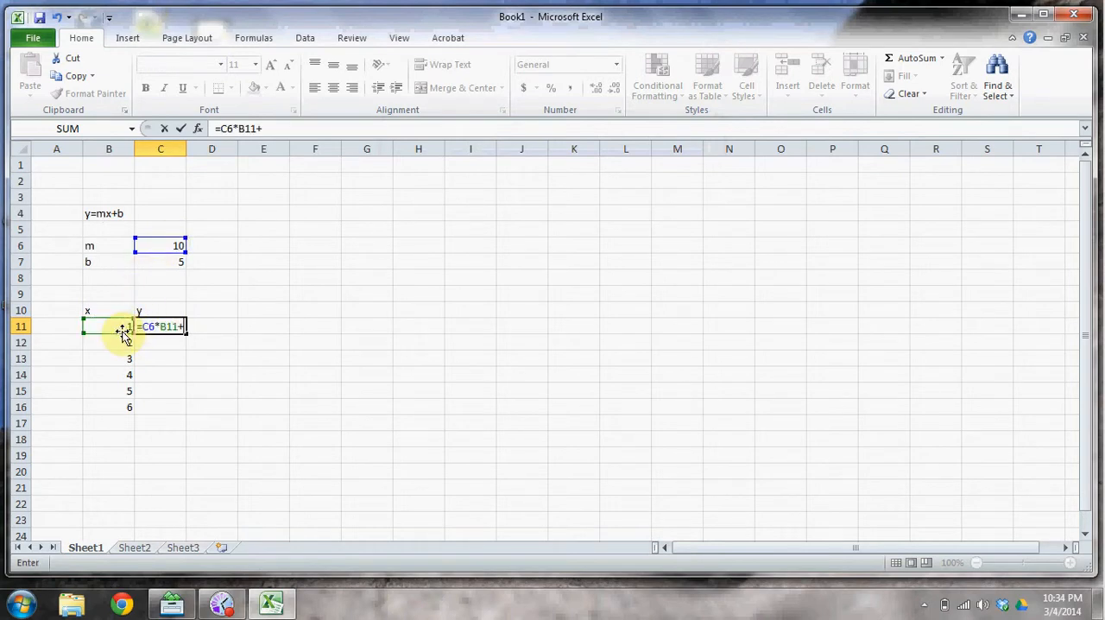
pyautogui.click(160, 263)
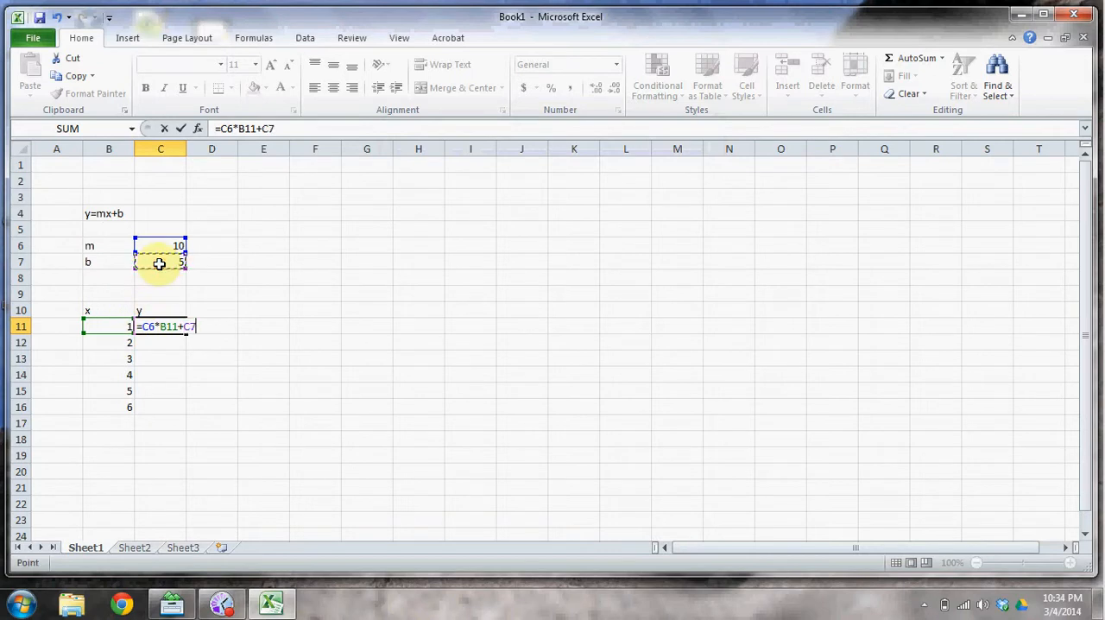
pyautogui.press('Return')
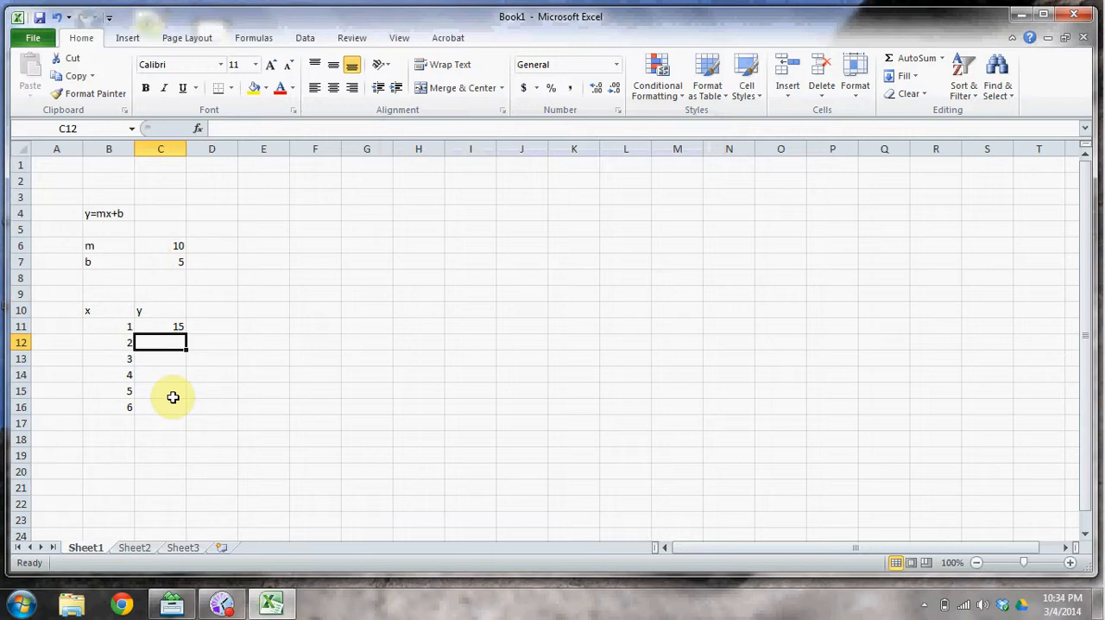
# Calculate y for the second x value in cell C12 with the formula =C6*B12+C7.
pyautogui.write('=')
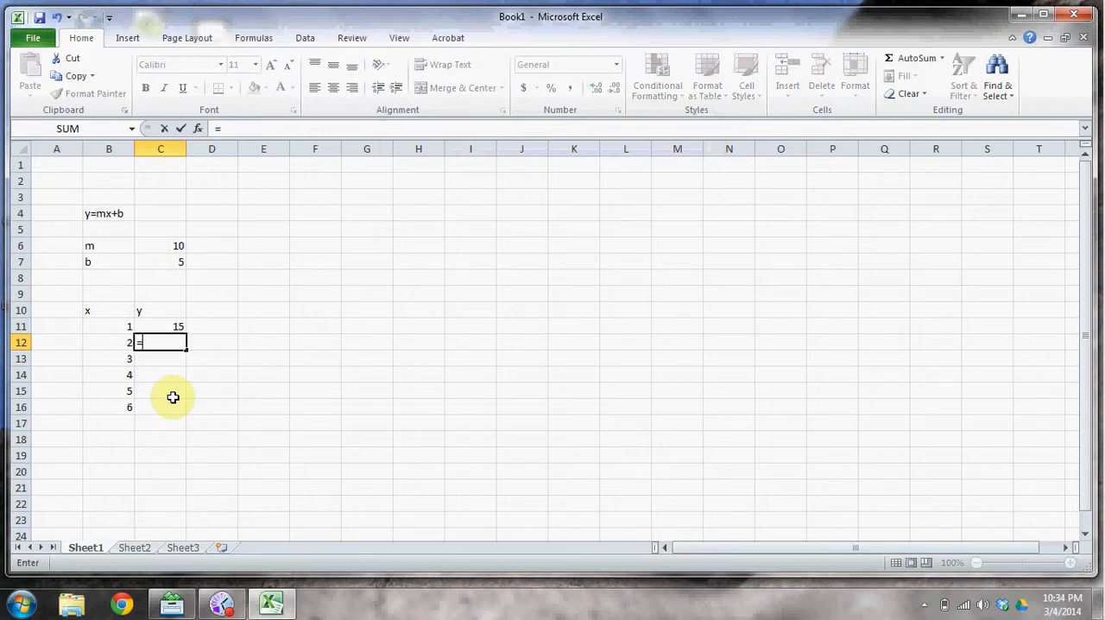
pyautogui.click(167, 245)
pyautogui.write('*')
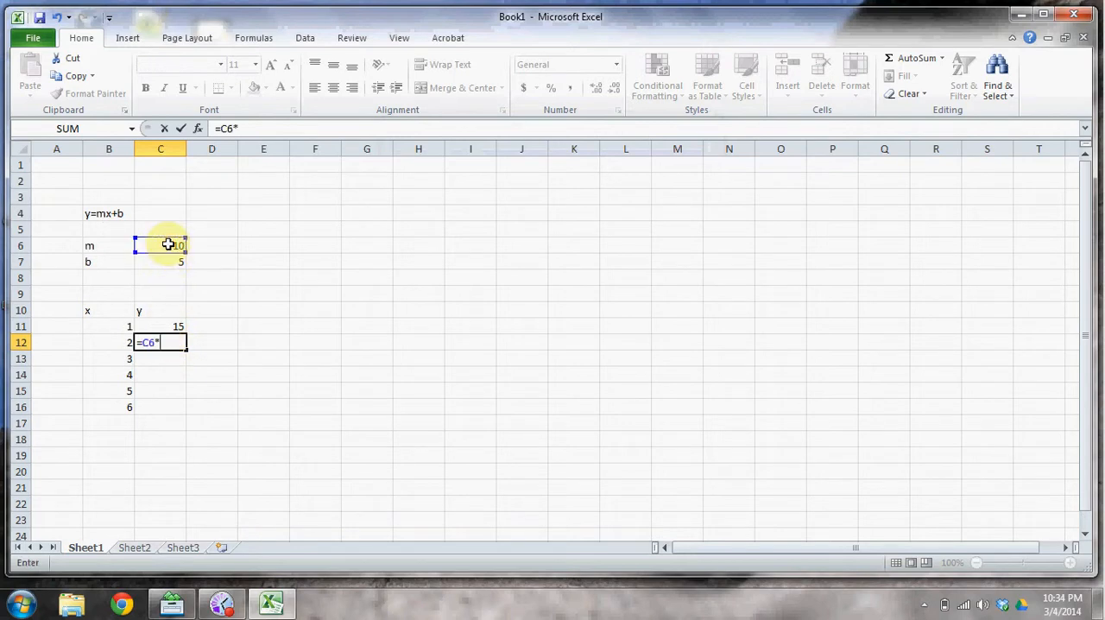
pyautogui.click(108, 343)
pyautogui.write('+')
pyautogui.click(164, 263)
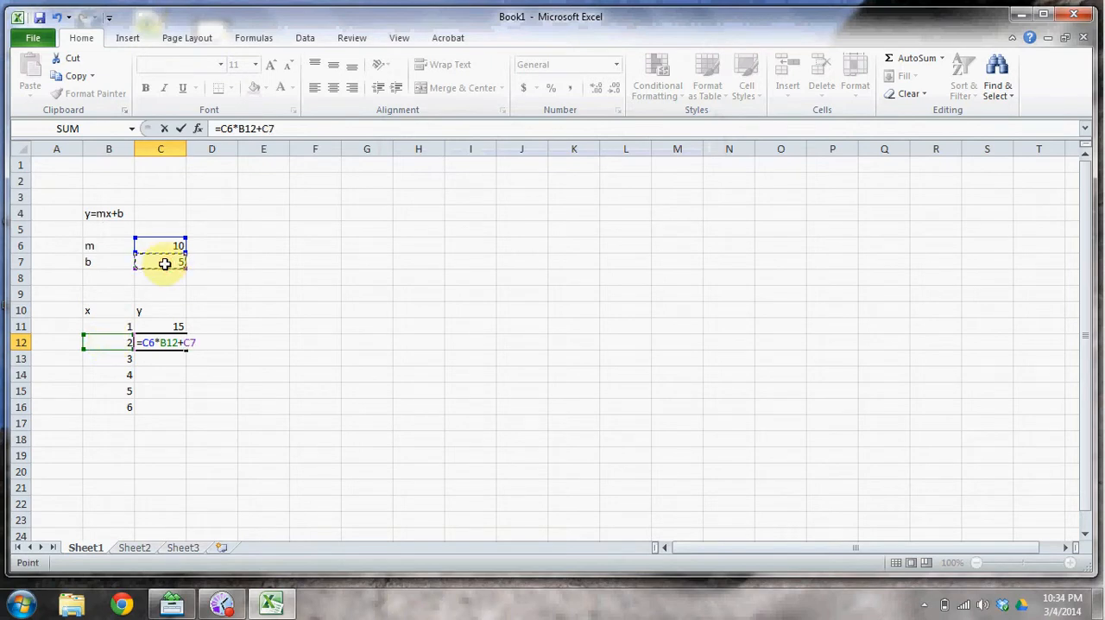
pyautogui.press('Return')
# Calculate y for the third x value in cell C13 with the formula =C6*B13+C7.
pyautogui.write('=')
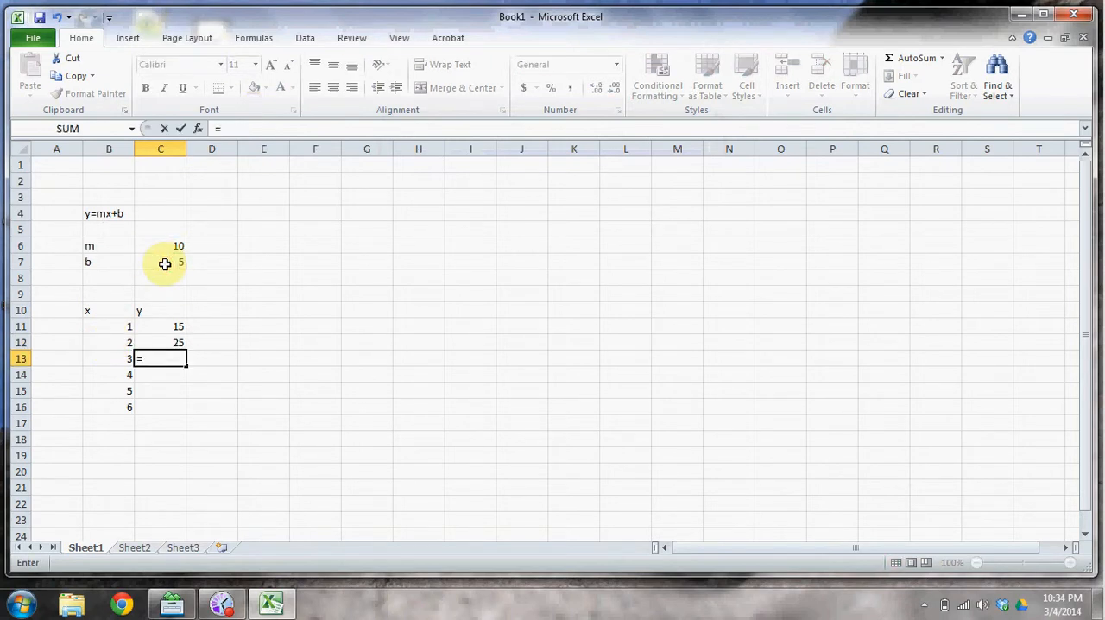
pyautogui.click(164, 246)
pyautogui.write('*')
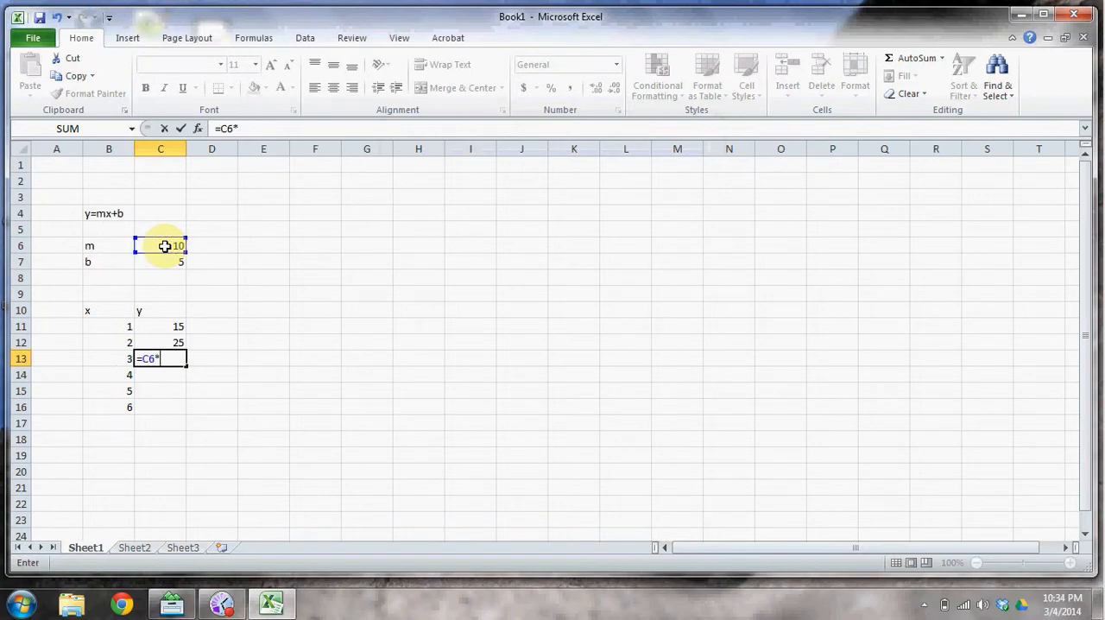
pyautogui.click(109, 359)
pyautogui.write('+')
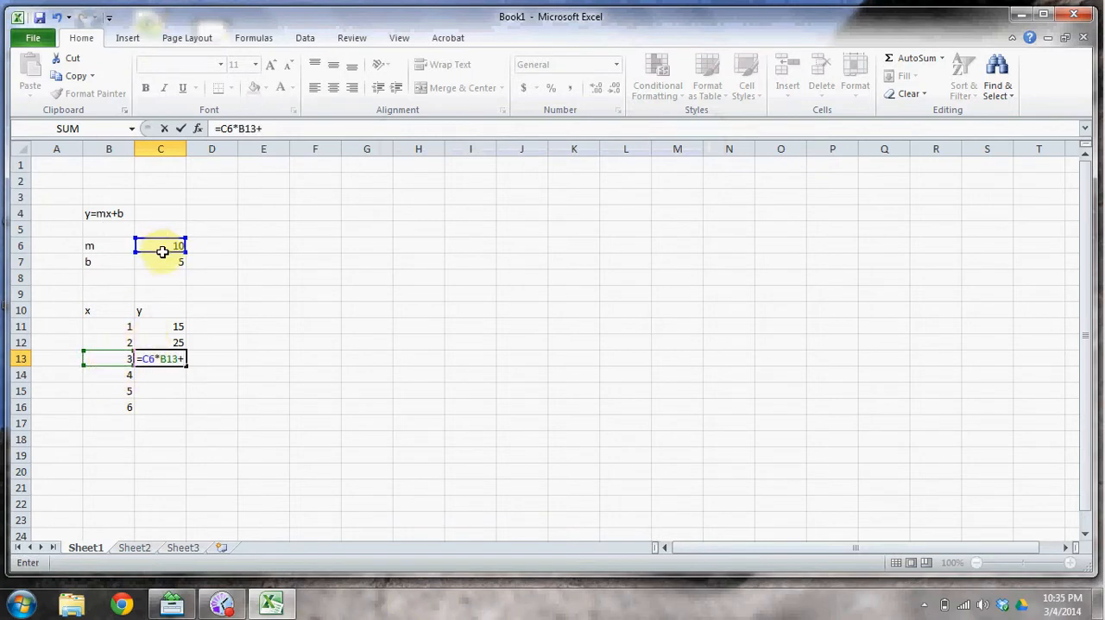
pyautogui.click(162, 262)
pyautogui.press('Return')
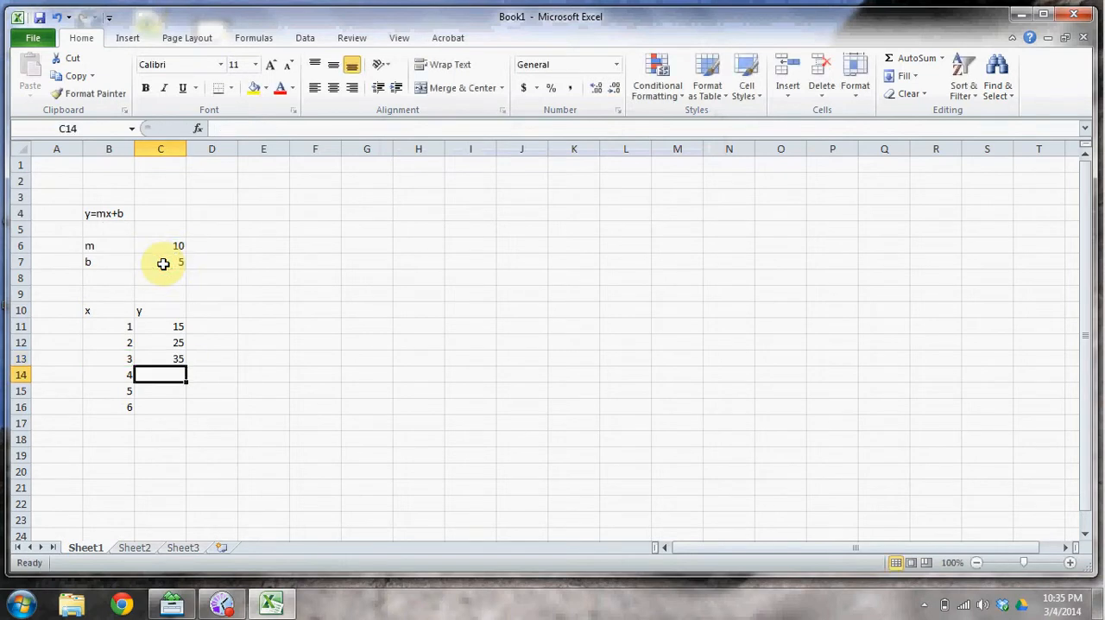
# Calculate y for the fourth x value in cell C14 with the formula =C6*B14+C7.
pyautogui.write('=')
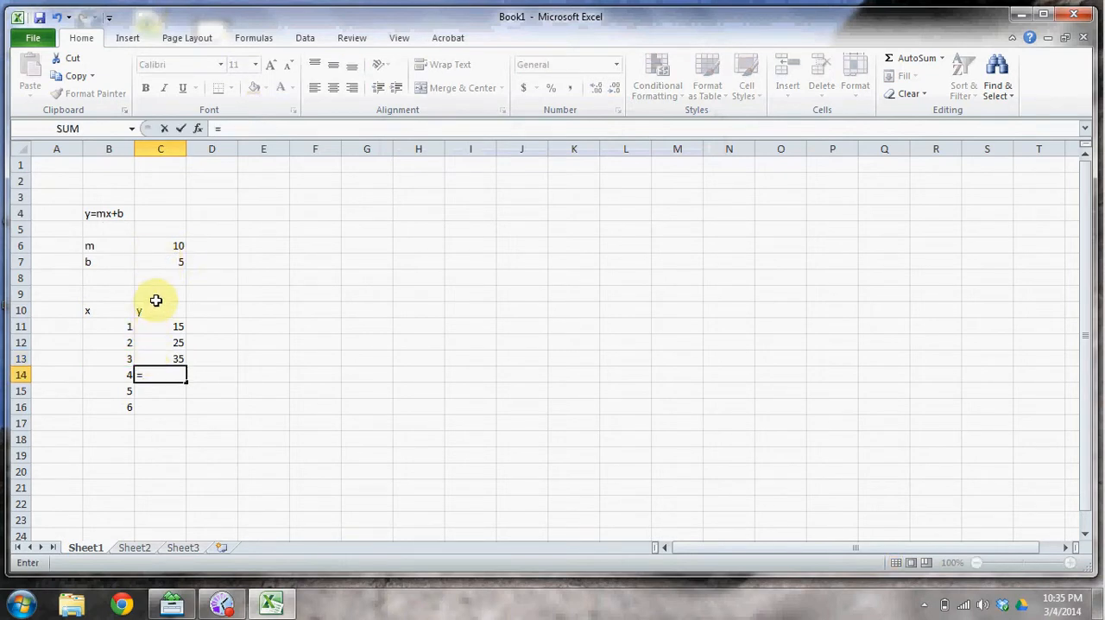
pyautogui.click(172, 246)
pyautogui.write('*')
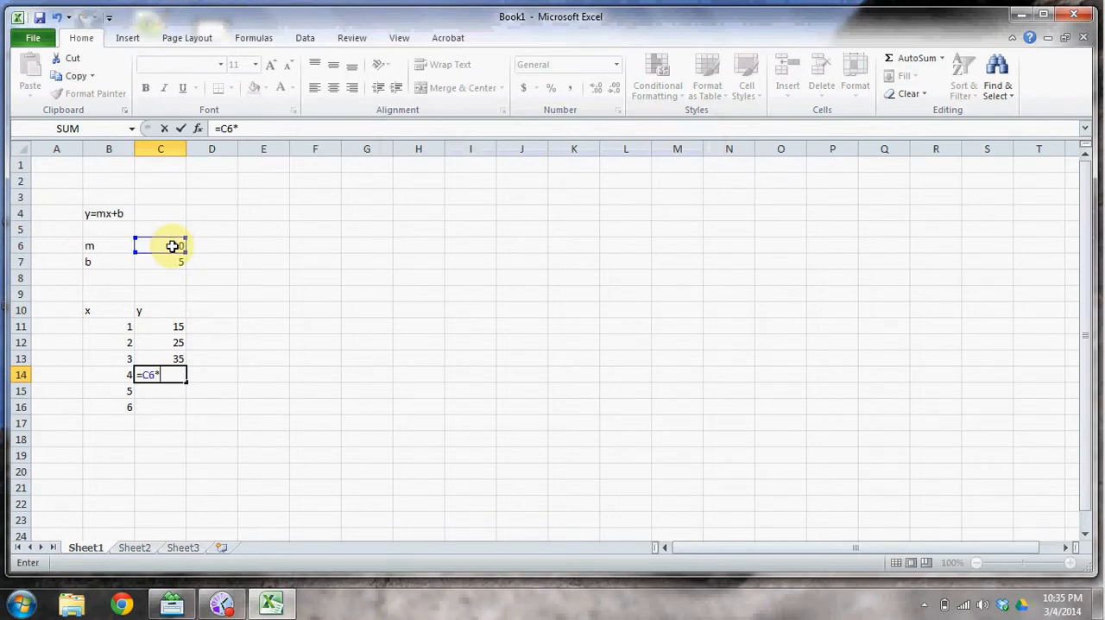
pyautogui.click(116, 377)
pyautogui.write('+')
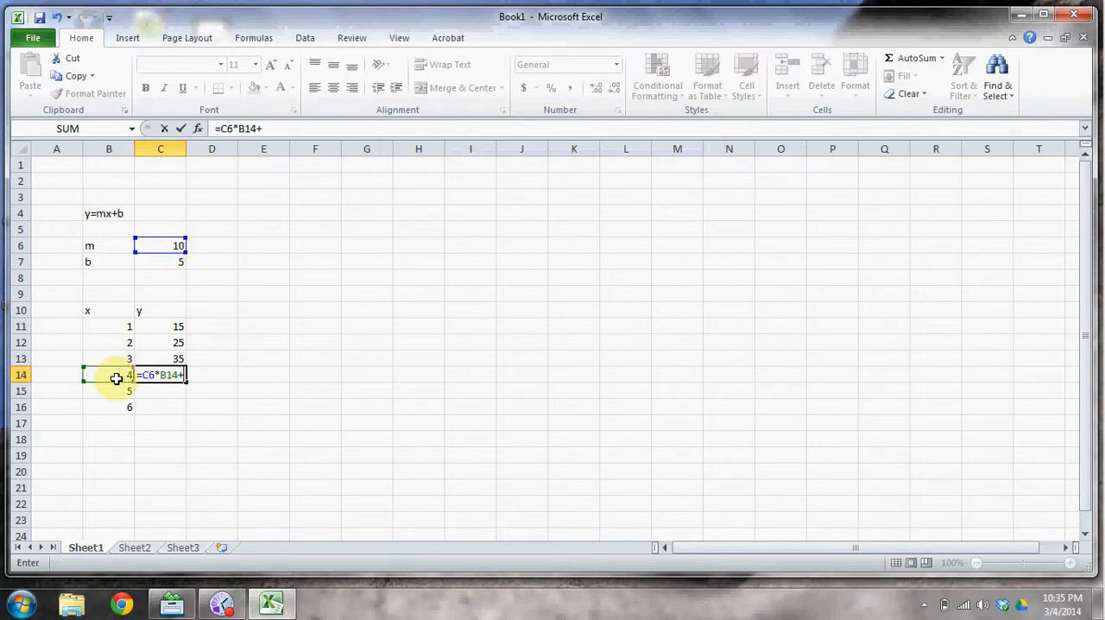
pyautogui.click(155, 268)
pyautogui.press('Return')
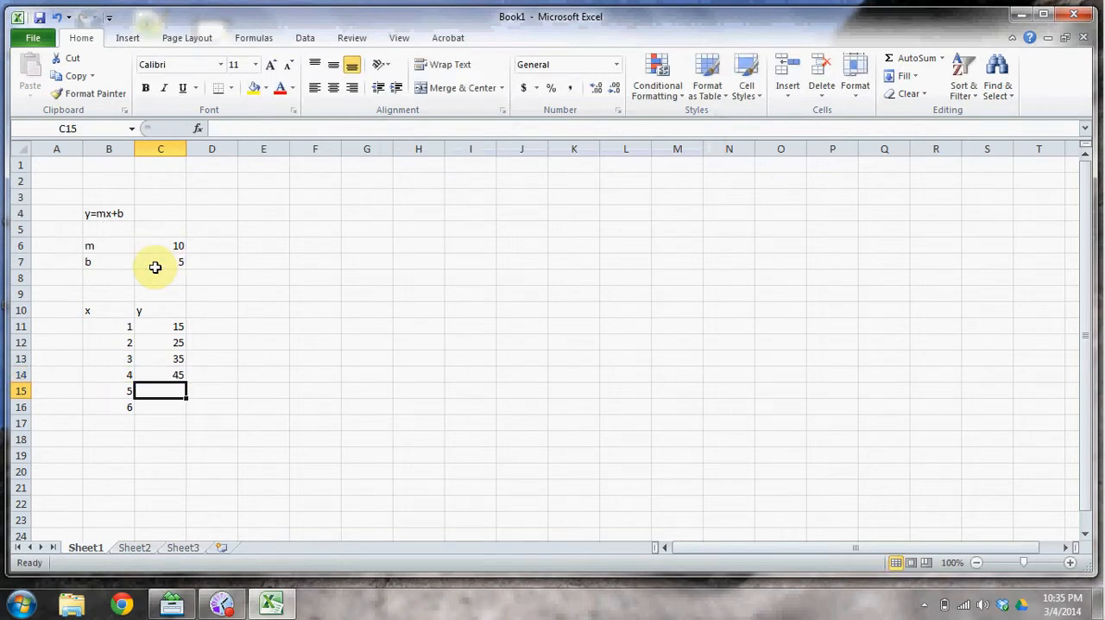
# Examine the existing y formulas in column C and the x values in B11:B16 cell by cell.
pyautogui.press('Up')
pyautogui.press('Up')
pyautogui.press('Up')
pyautogui.press('Up')
pyautogui.press('Down')
pyautogui.press('Down')
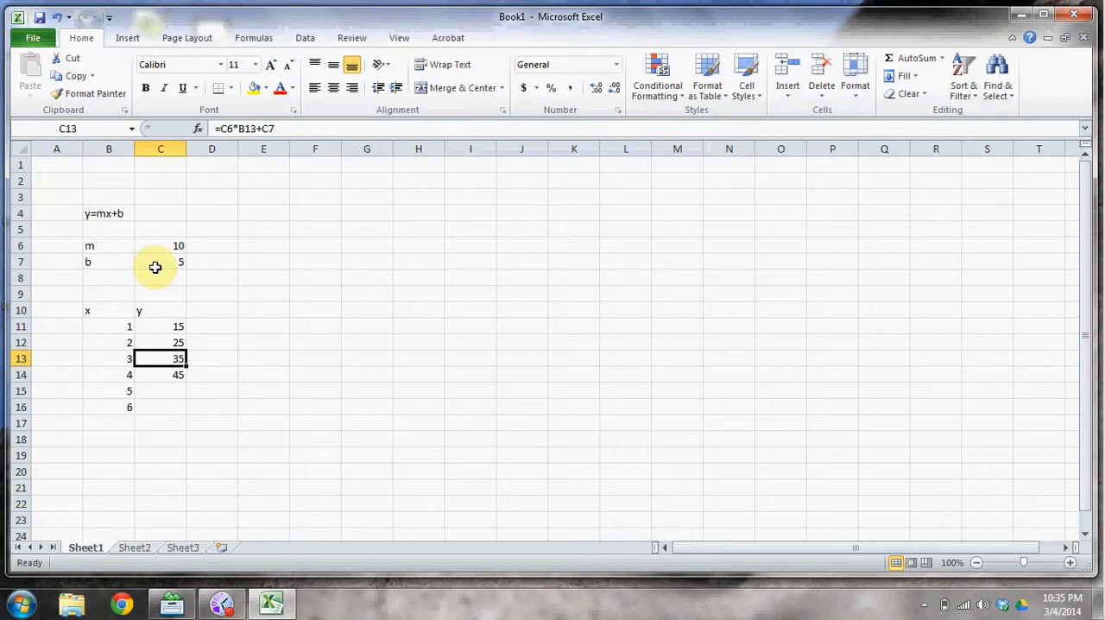
pyautogui.press('Down')
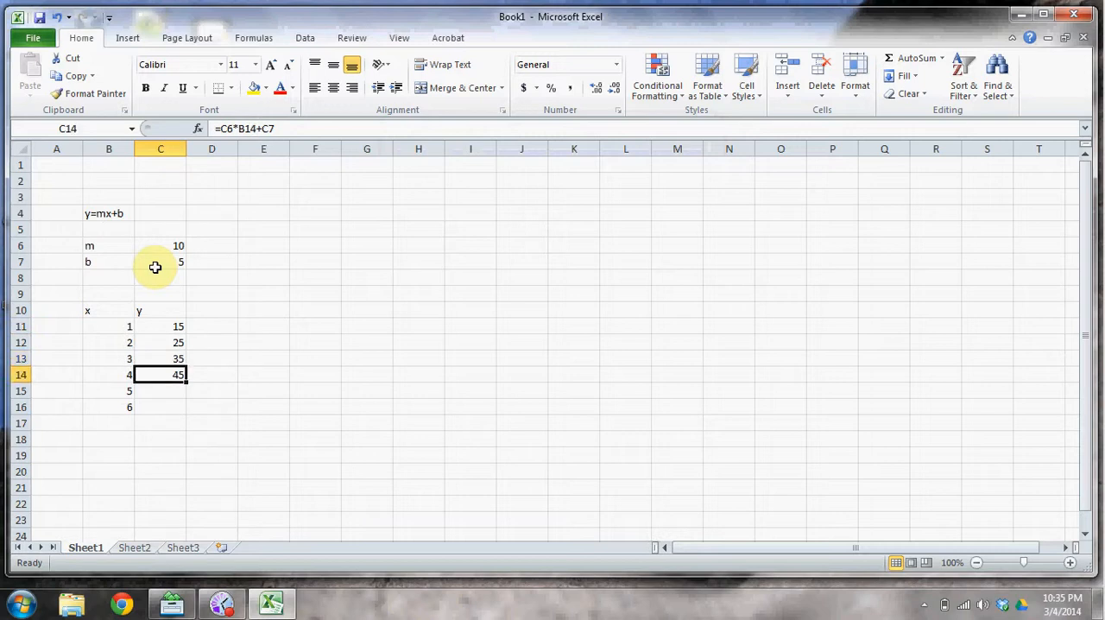
pyautogui.press('Down')
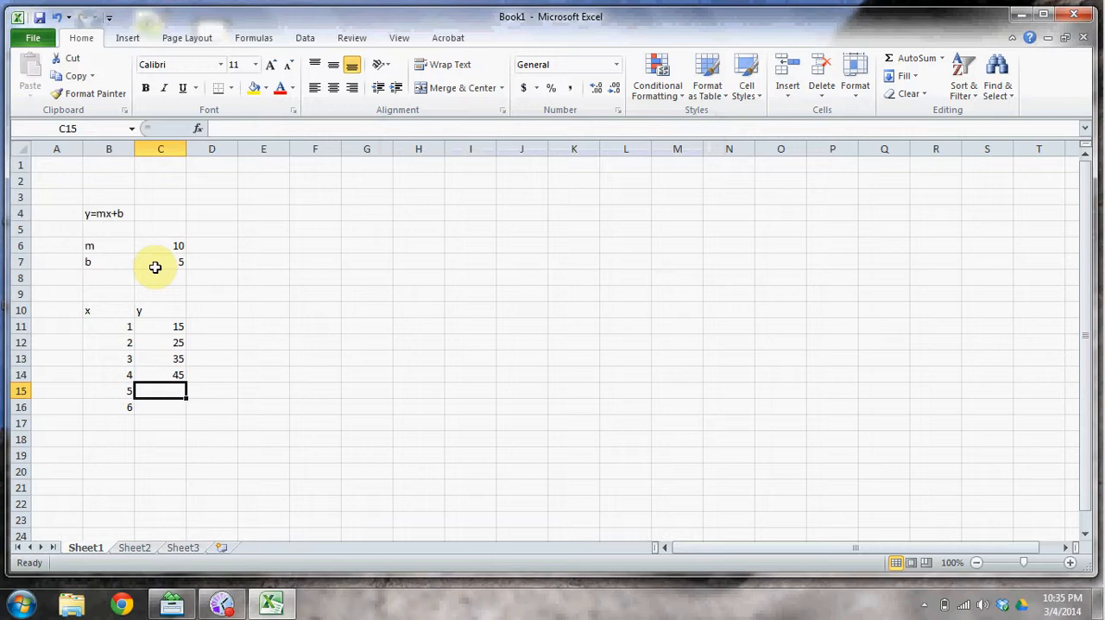
pyautogui.press('Up')
pyautogui.press('Down')
pyautogui.press('Down')
pyautogui.press('Left')
pyautogui.press('Up')
pyautogui.press('Up')
pyautogui.press('Up')
pyautogui.press('Up')
pyautogui.press('Up')
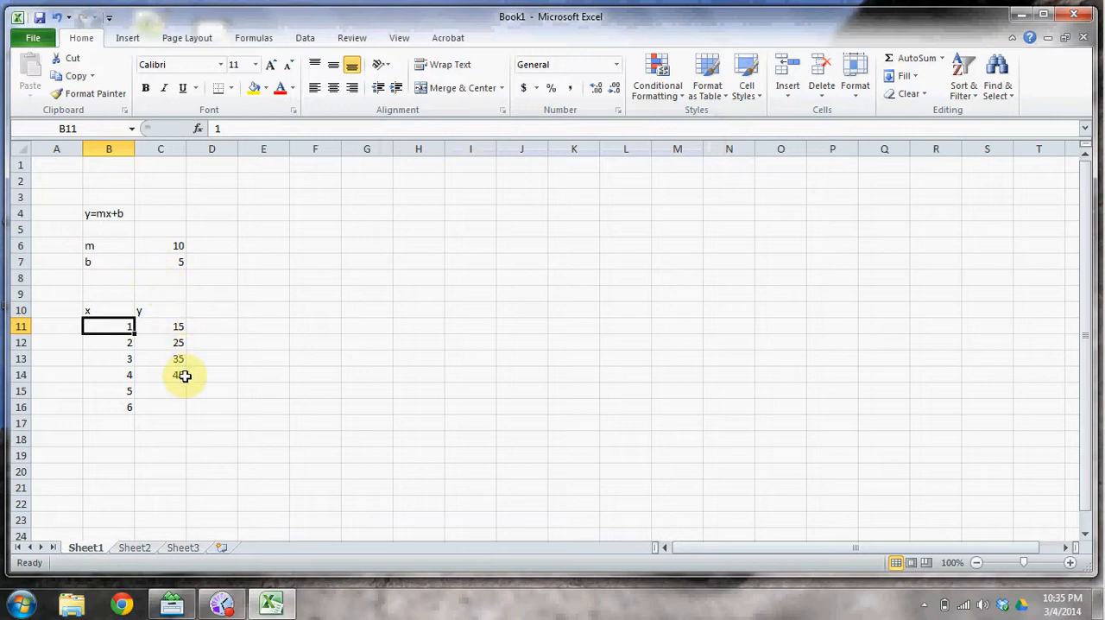
# Add a second y heading in cell E10.
pyautogui.click(260, 313)
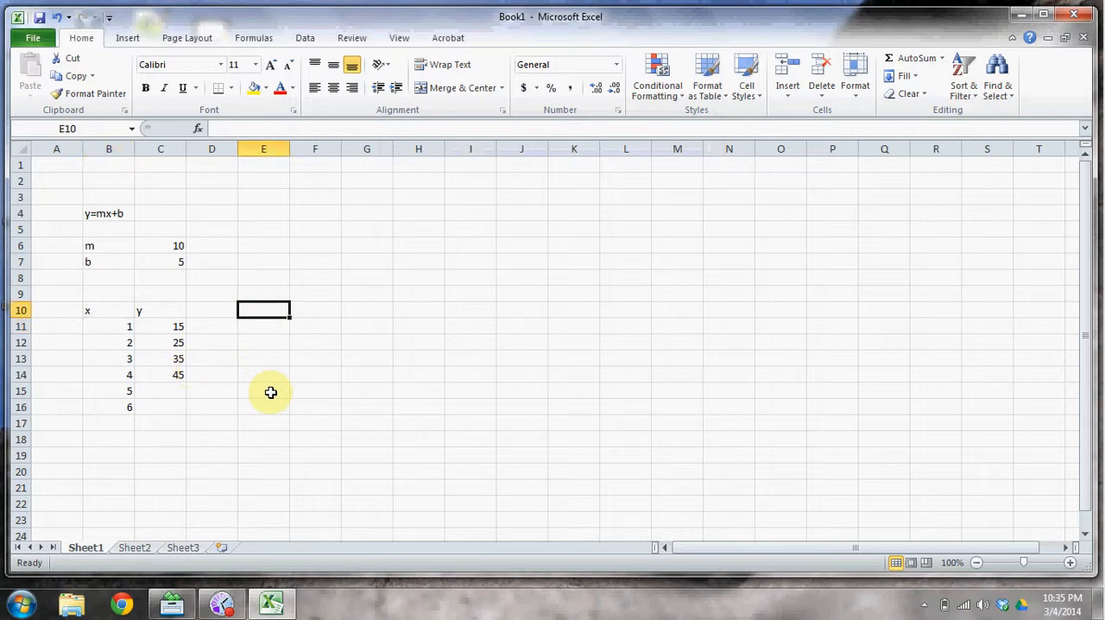
pyautogui.write('y')
pyautogui.click(262, 325)
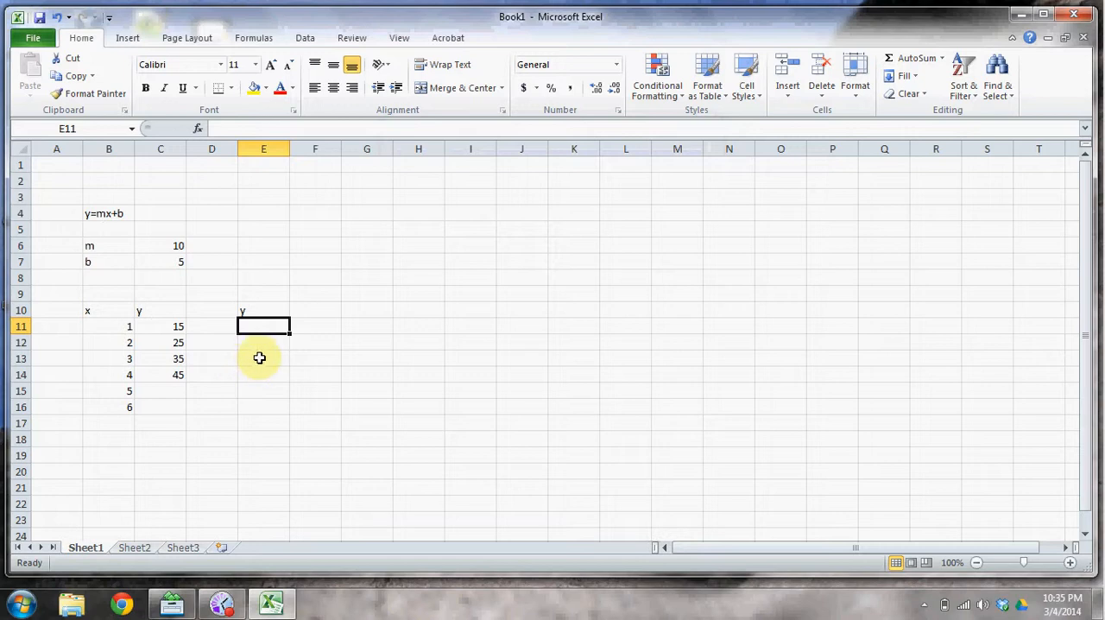
# Copy the y formula from cell C11 into cell E11 with a regular paste.
pyautogui.click(163, 324)
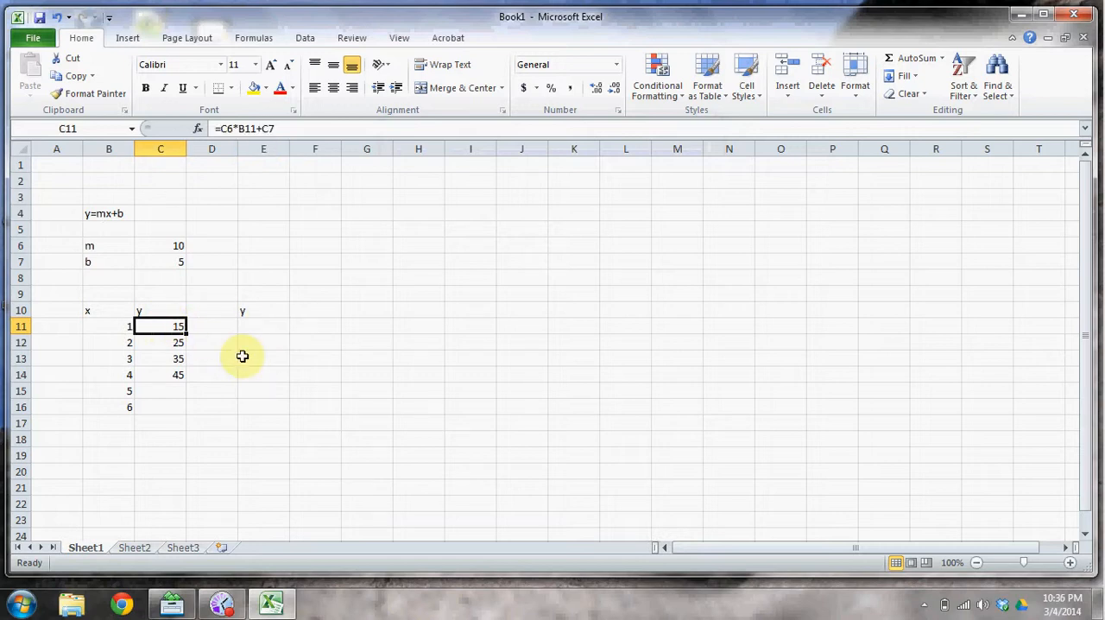
pyautogui.hotkey('ctrl', 'c')
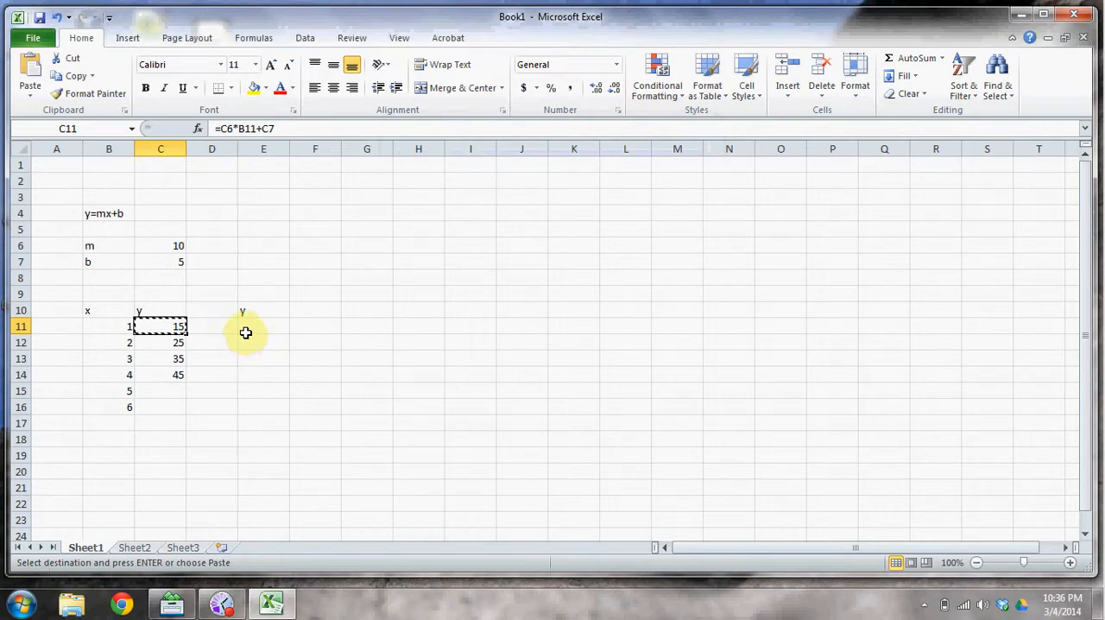
pyautogui.click(247, 324)
pyautogui.rightClick(247, 324)
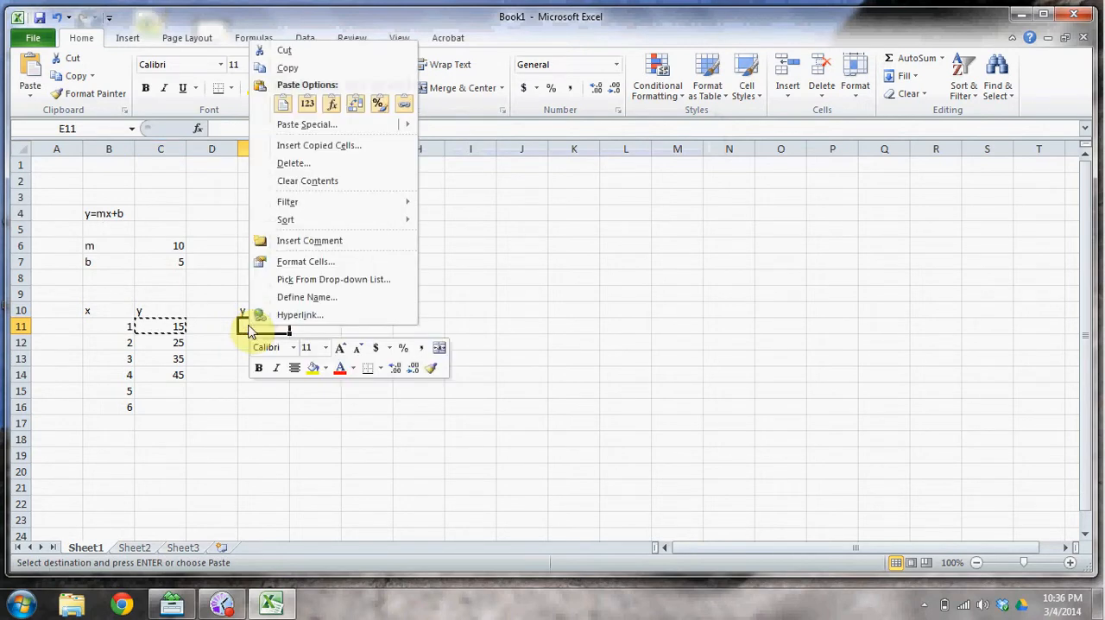
pyautogui.click(282, 104)
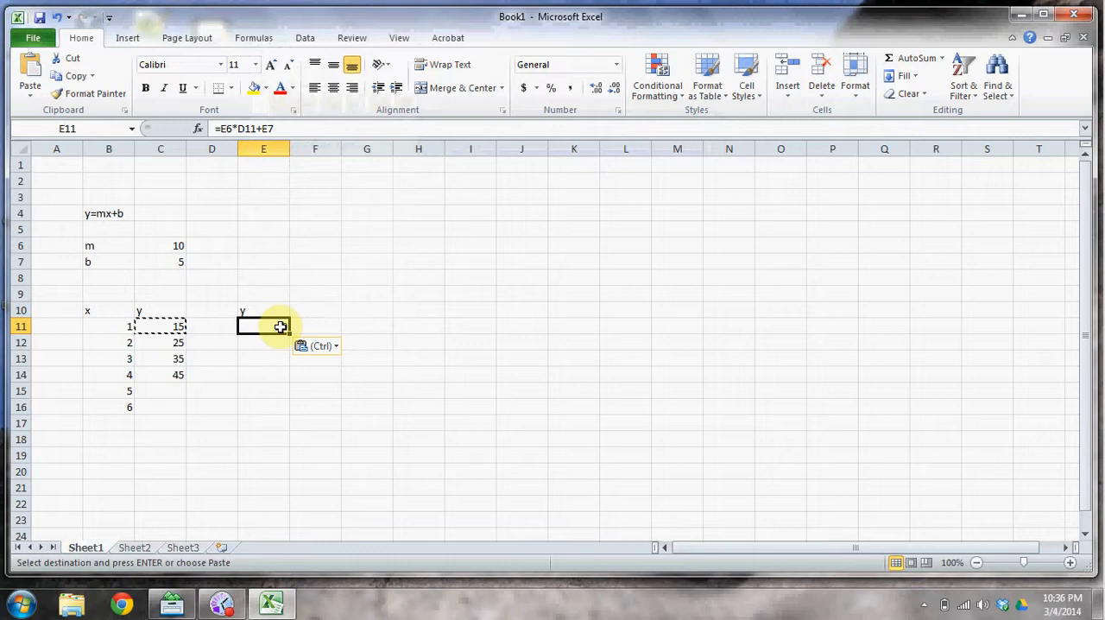
# Compare which cells the formulas in C11 and E11 refer to.
pyautogui.click(165, 327)
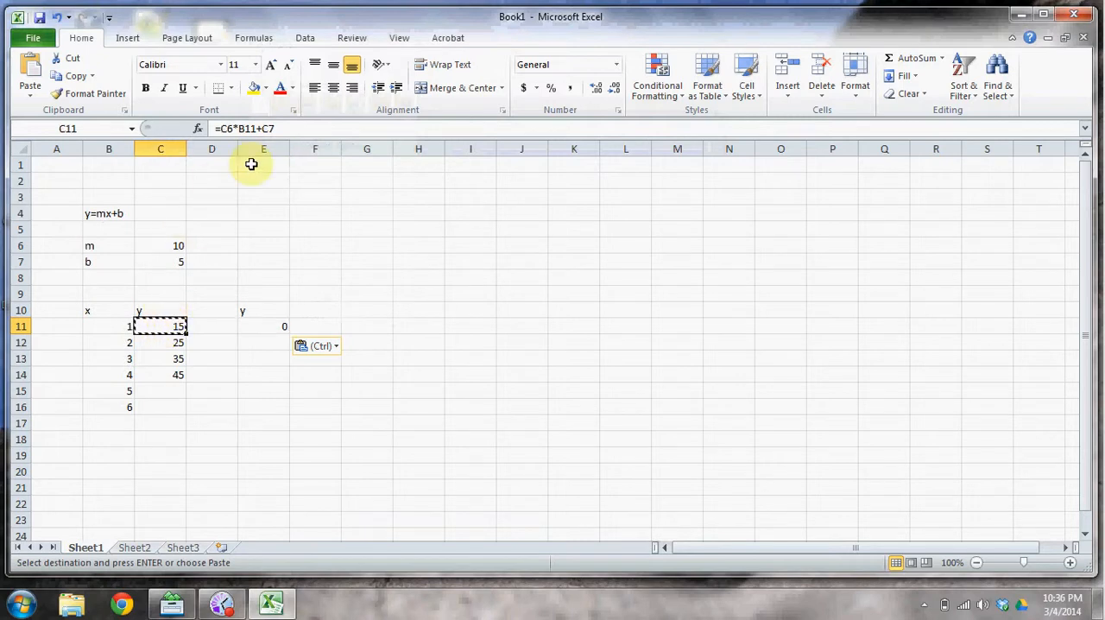
pyautogui.click(251, 128)
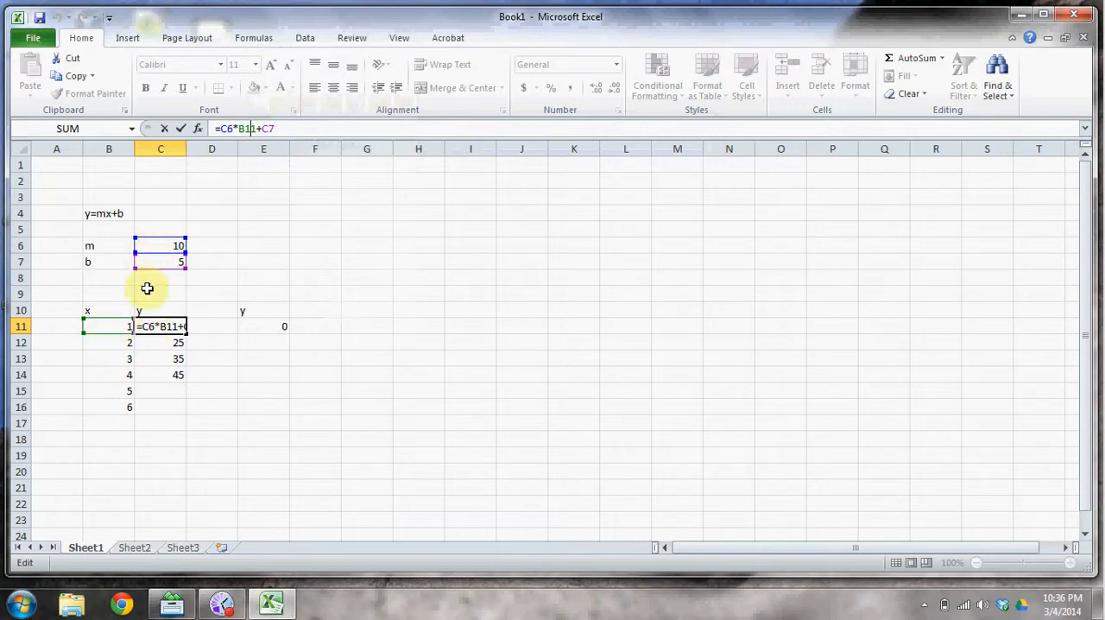
pyautogui.click(180, 128)
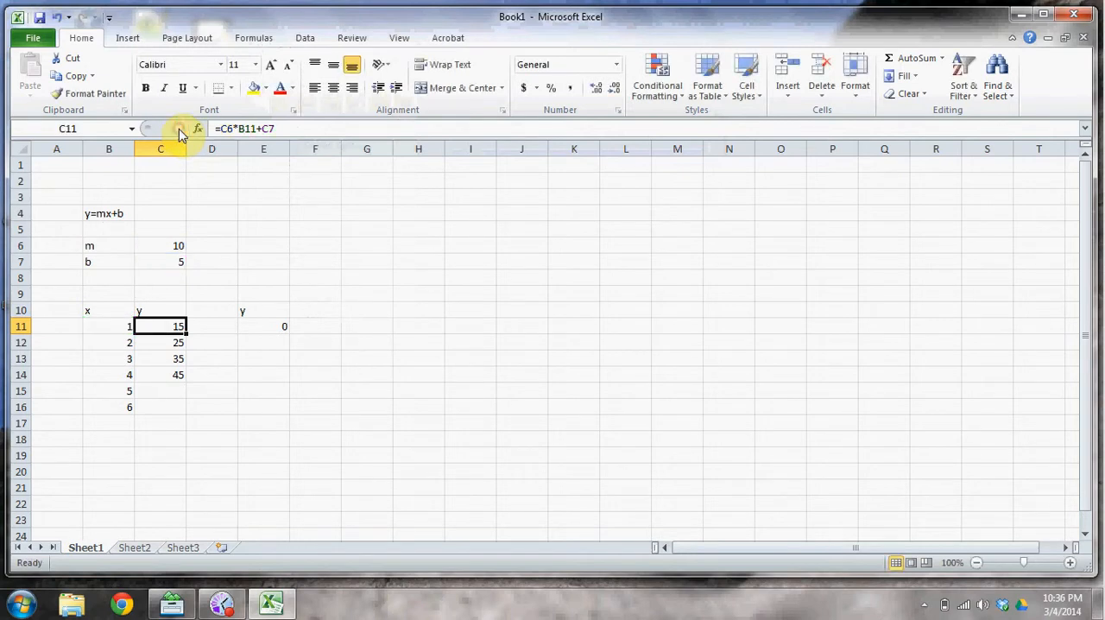
pyautogui.click(272, 325)
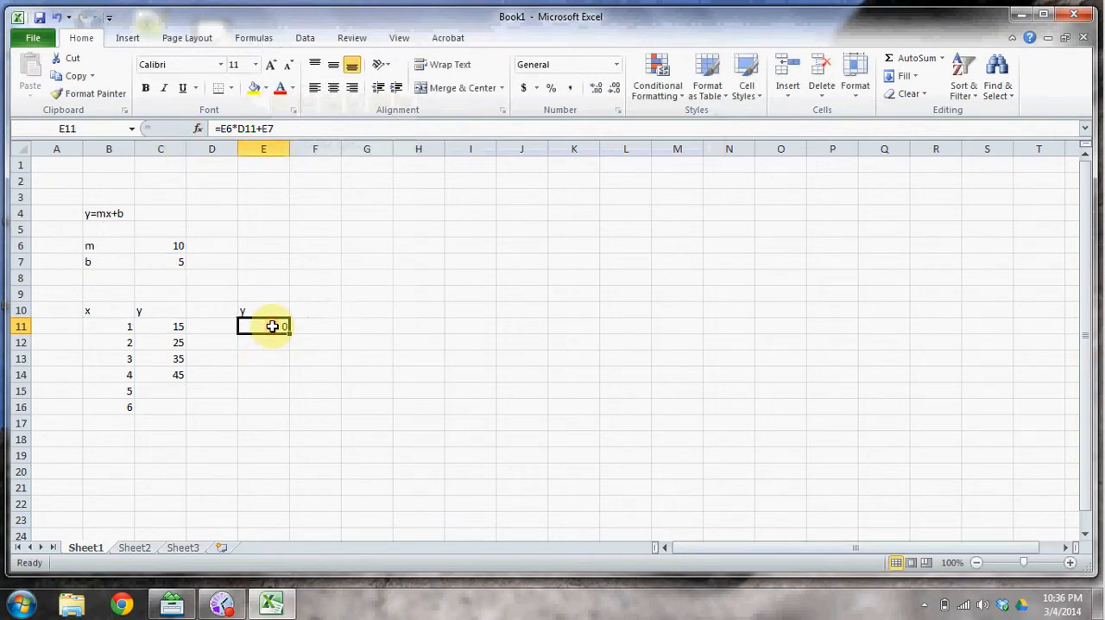
pyautogui.click(256, 128)
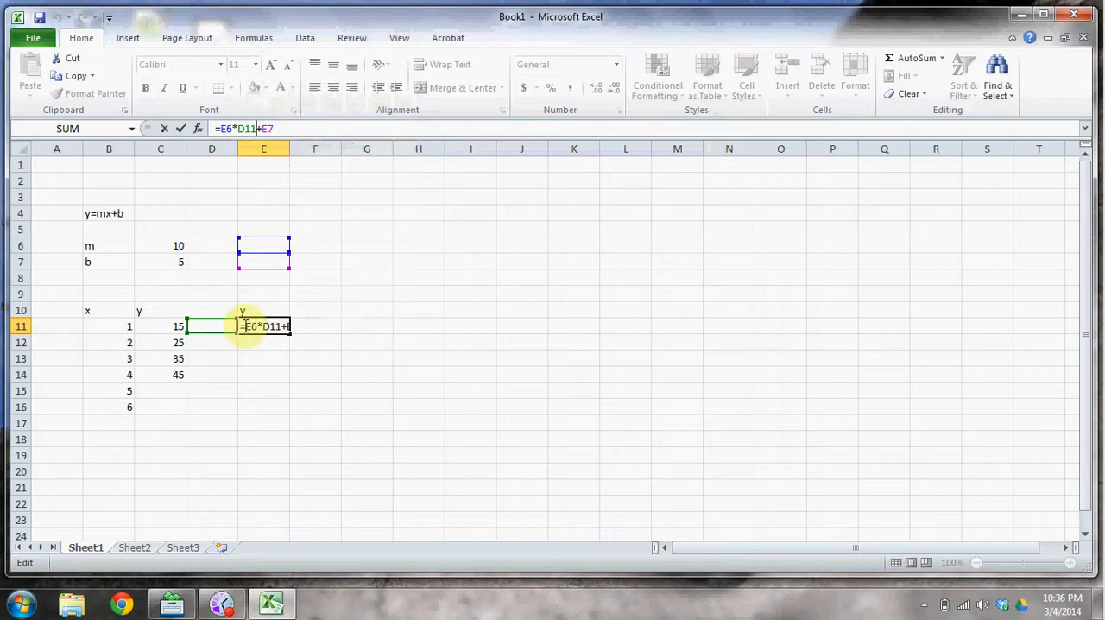
pyautogui.click(183, 132)
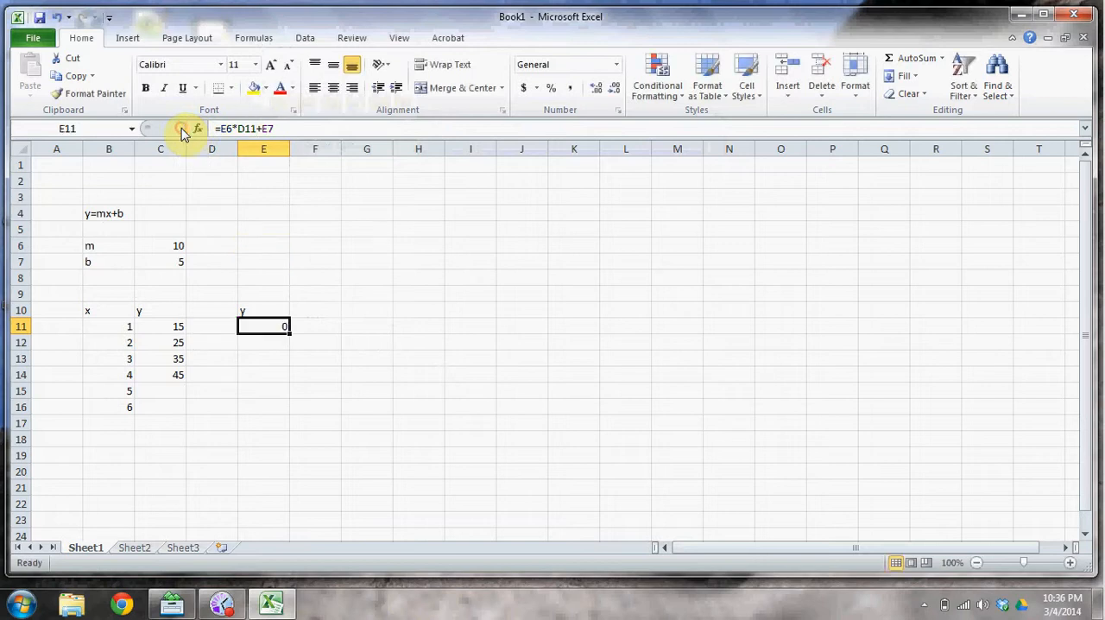
# Make every reference in the C11 formula absolute so it reads =$C$6*$B$11+$C$7.
pyautogui.click(155, 328)
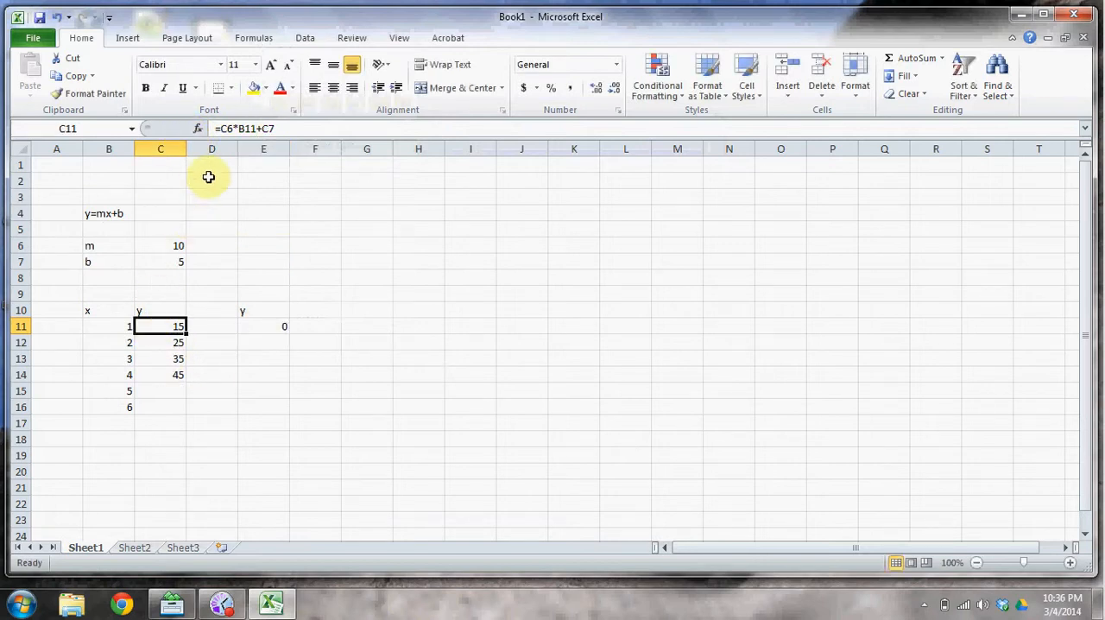
pyautogui.click(223, 129)
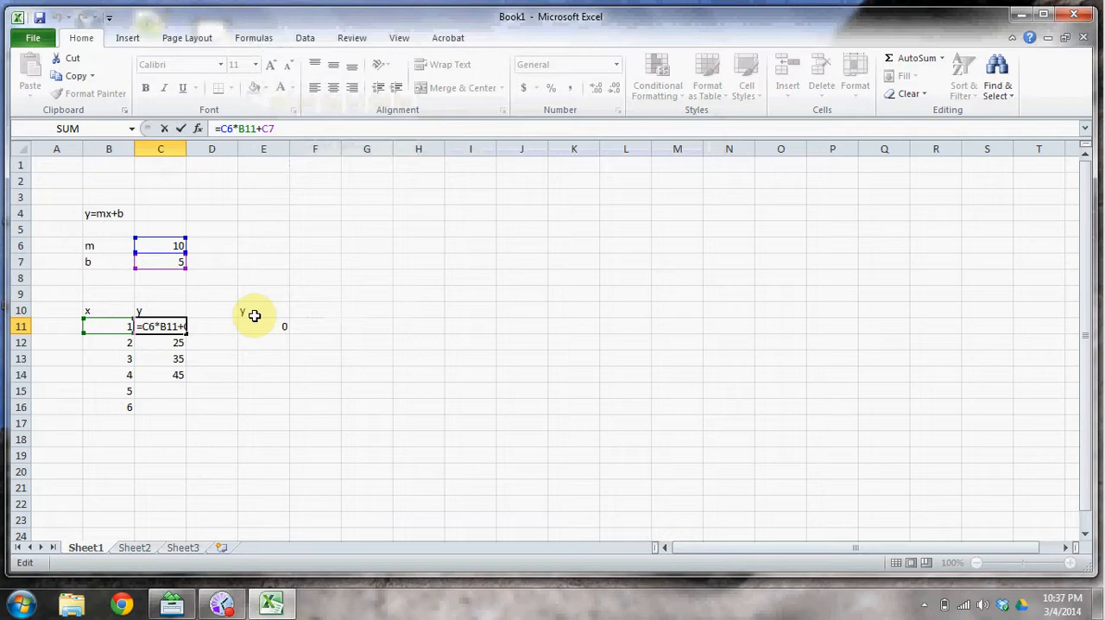
pyautogui.write('$')
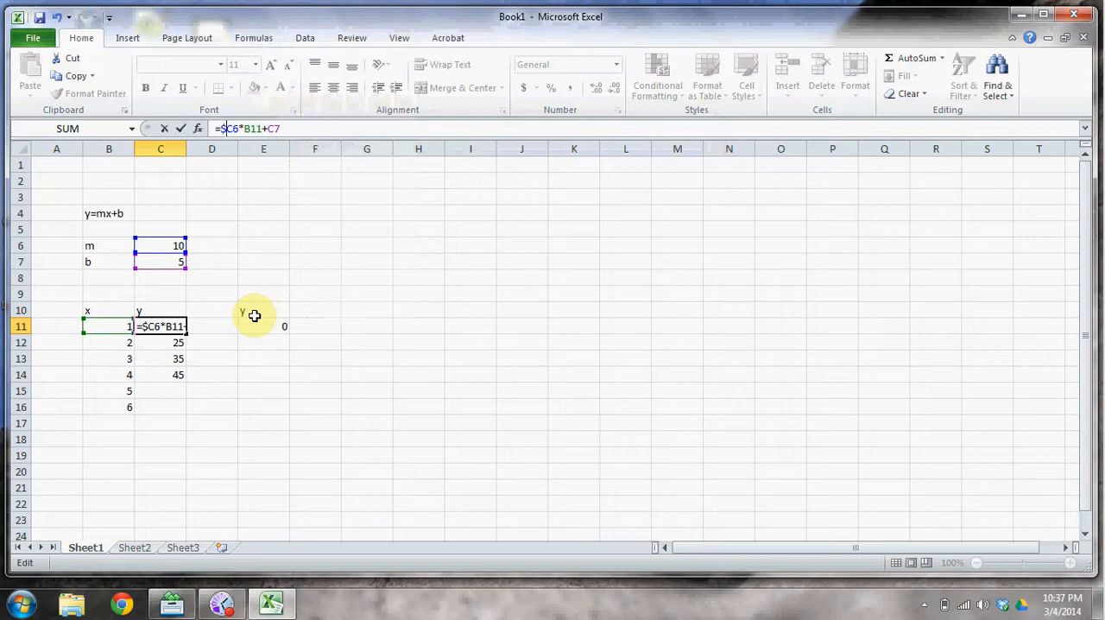
pyautogui.write('$')
pyautogui.press('Right')
pyautogui.press('Right')
pyautogui.write('$0')
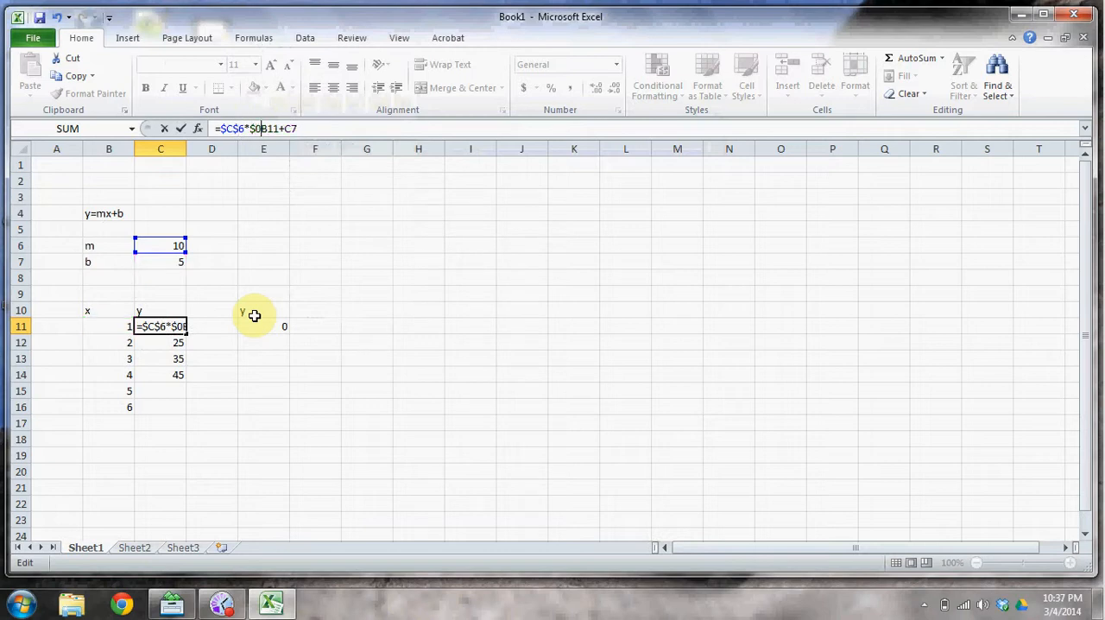
pyautogui.press('BackSpace')
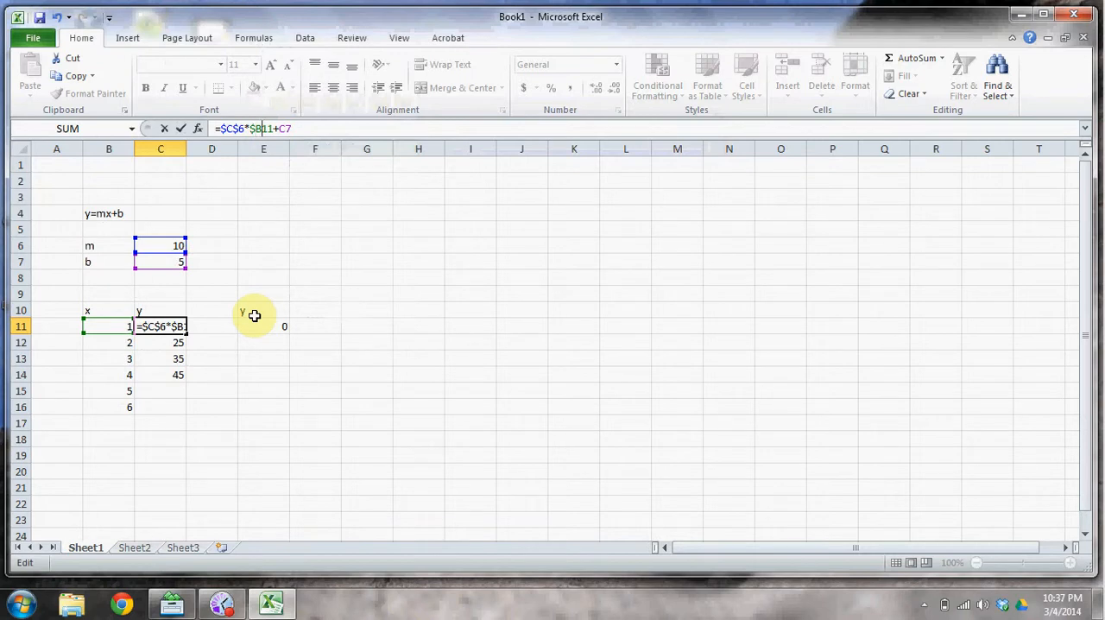
pyautogui.write('$')
pyautogui.press('Right')
pyautogui.press('Right')
pyautogui.write('$')
pyautogui.press('Right')
pyautogui.write('$')
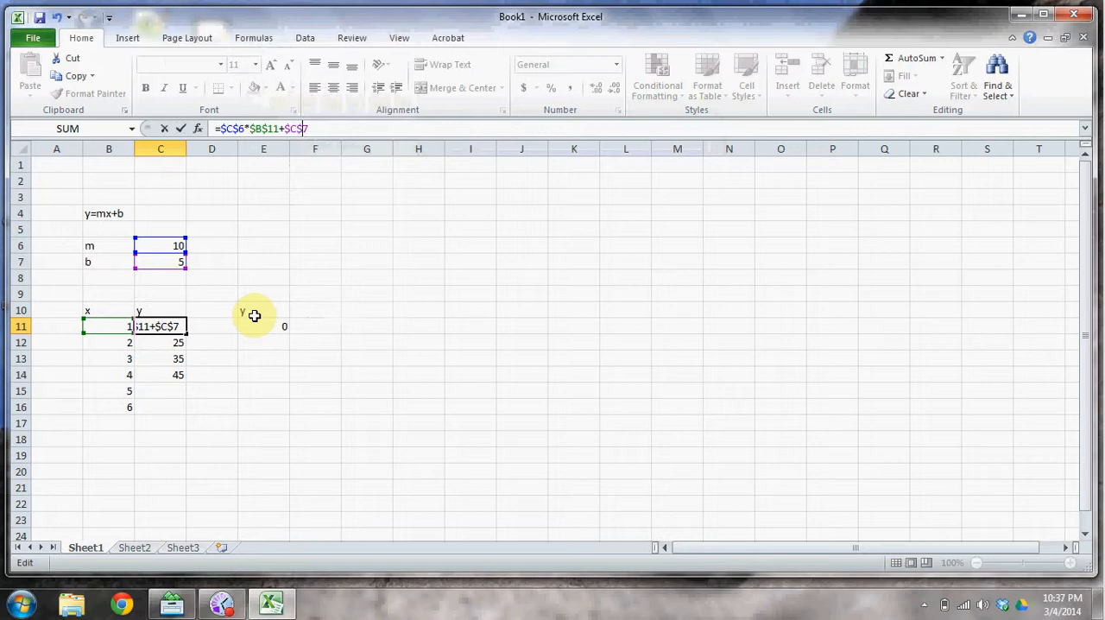
pyautogui.press('Return')
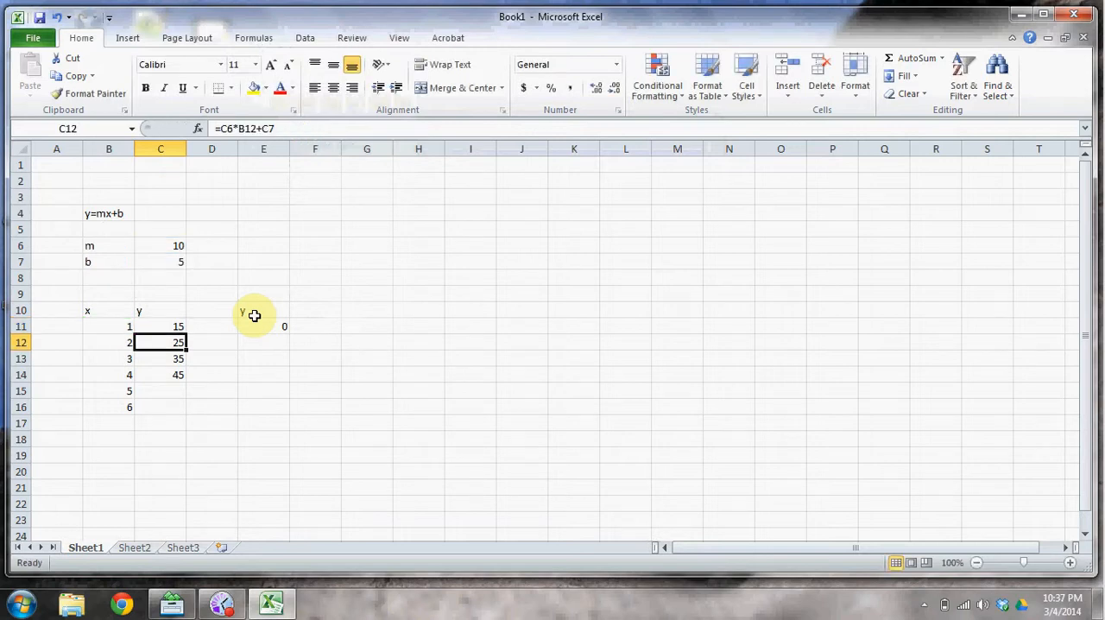
# Copy the absolute-reference formula from C11 into E11:E16 and check the pasted cells.
pyautogui.click(168, 324)
pyautogui.hotkey('ctrl', 'c')
pyautogui.moveTo(248, 324); pyautogui.dragTo(260, 405)
pyautogui.hotkey('ctrl', 'v')
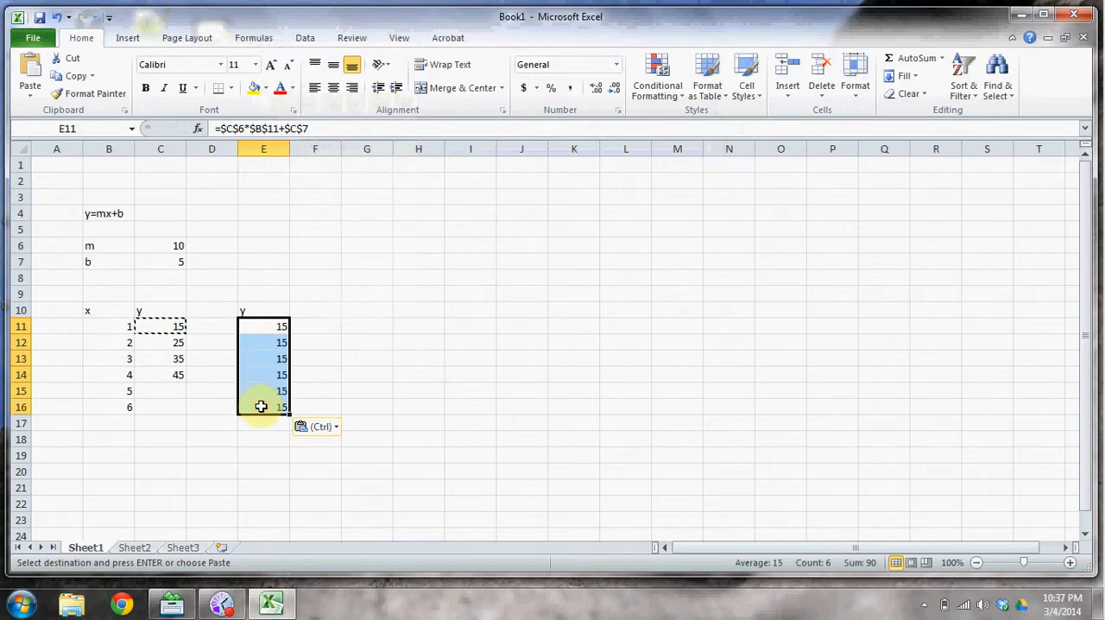
pyautogui.click(259, 326)
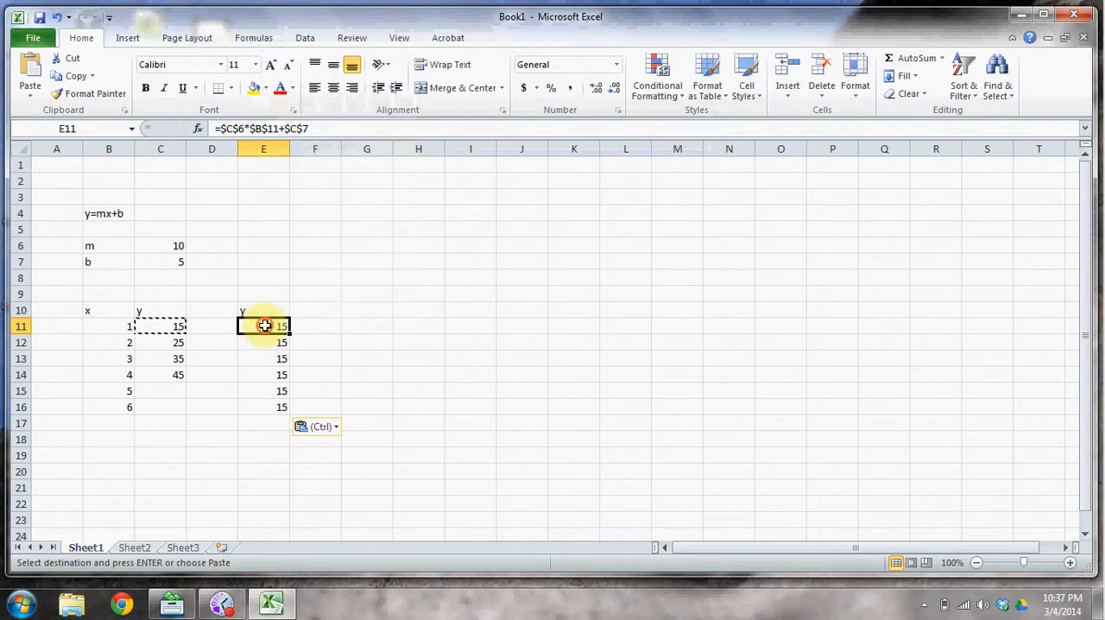
pyautogui.moveTo(266, 340); pyautogui.dragTo(276, 400)
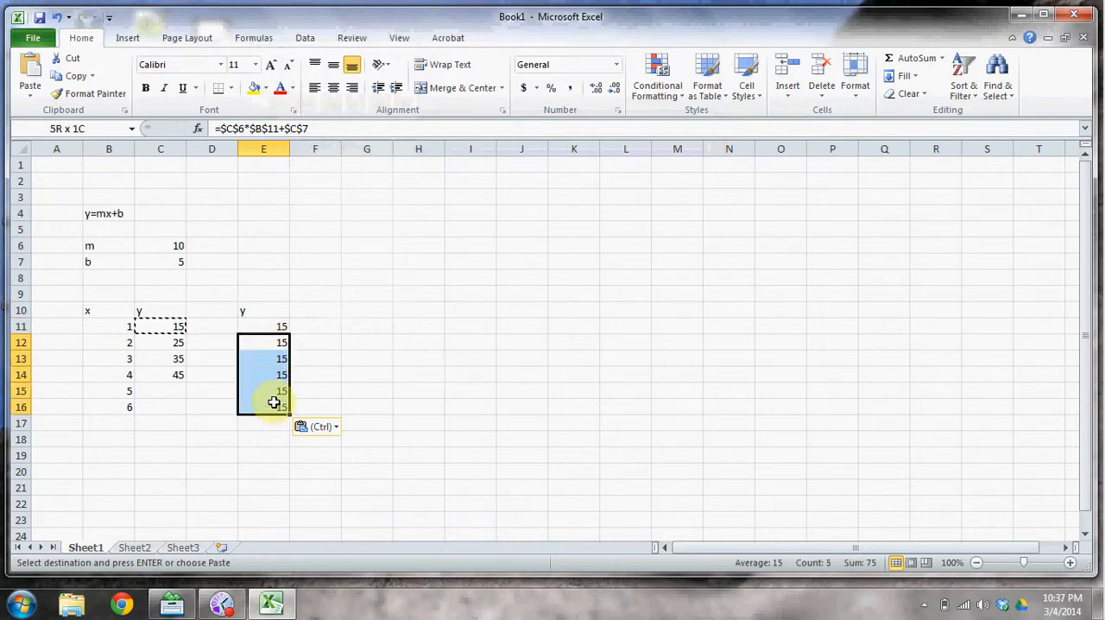
pyautogui.click(262, 342)
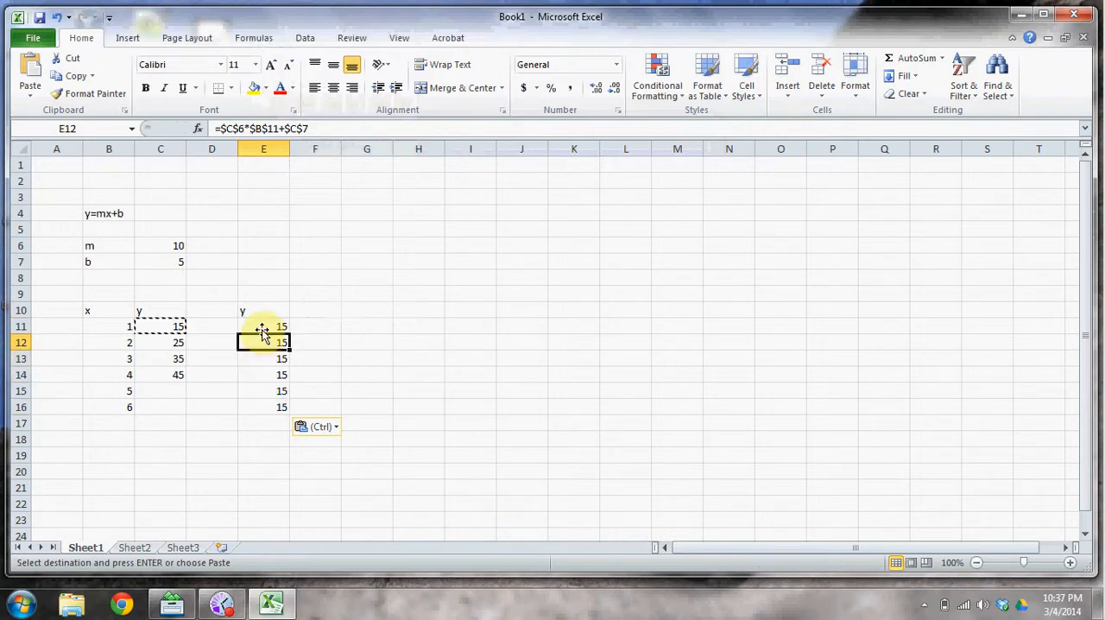
# Unlock the row of the x reference in cell E11 so the formula reads =$C$6*$B11+$C$7.
pyautogui.click(261, 327)
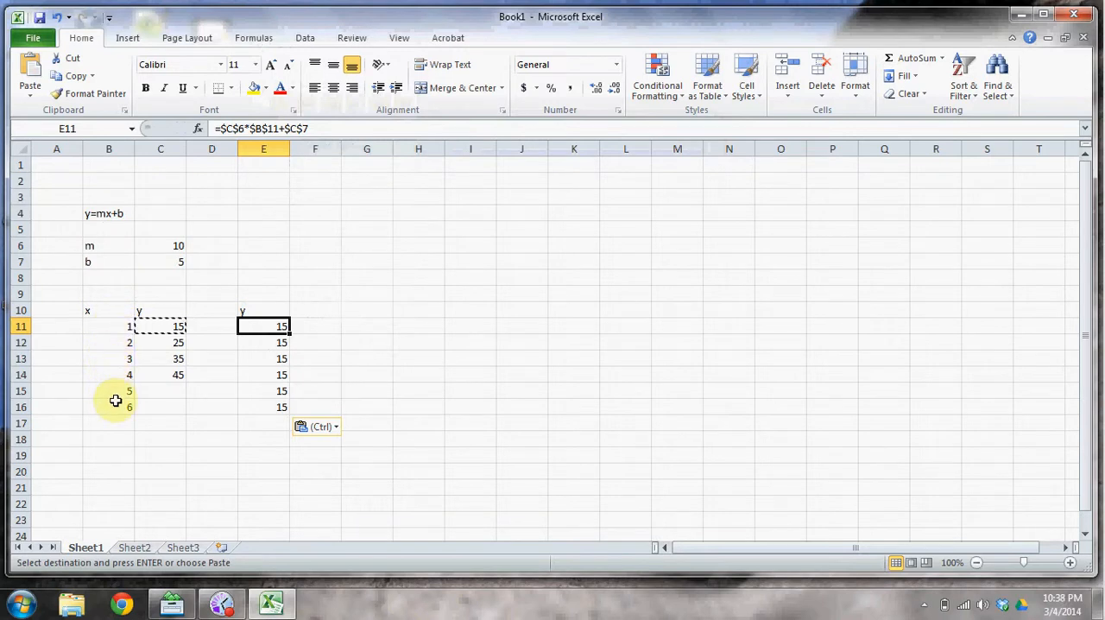
pyautogui.click(266, 128)
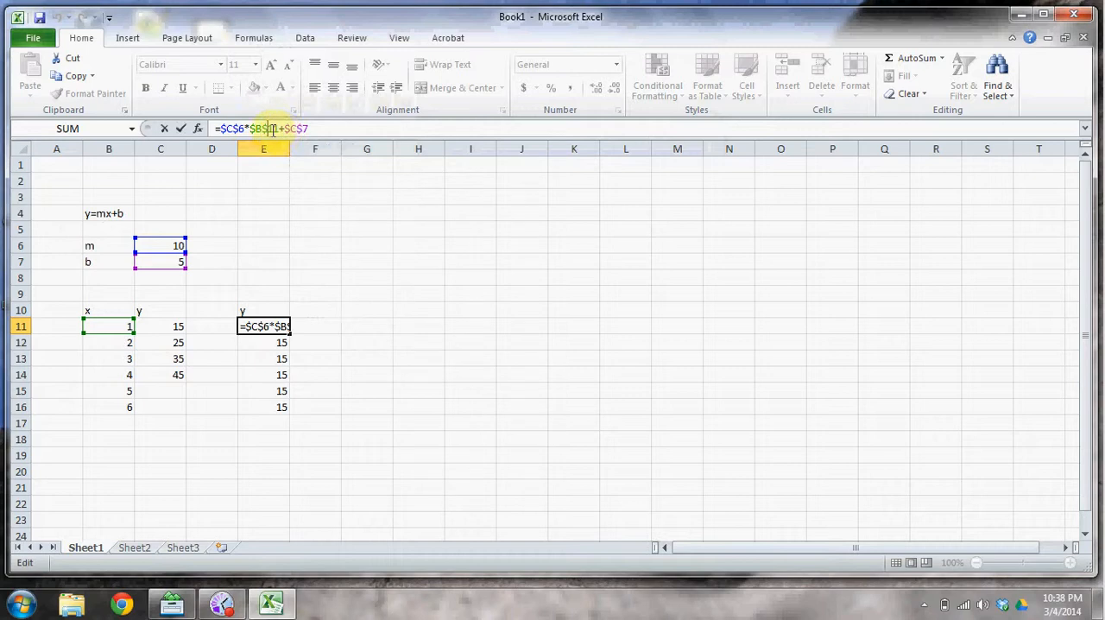
pyautogui.moveTo(262, 128); pyautogui.dragTo(269, 128)
pyautogui.press('Delete')
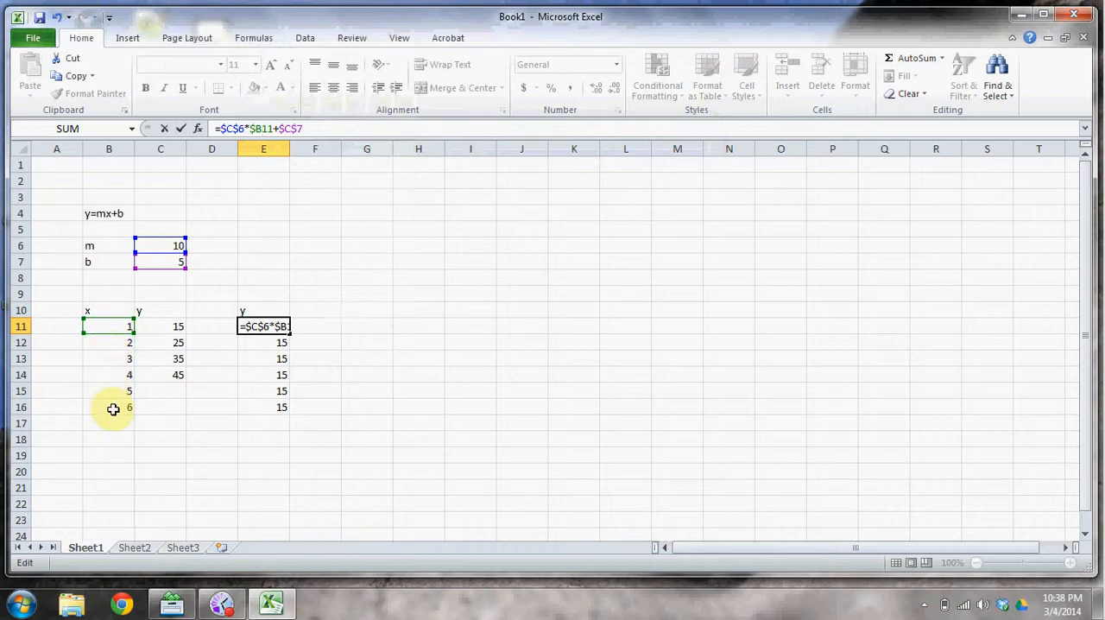
pyautogui.click(181, 139)
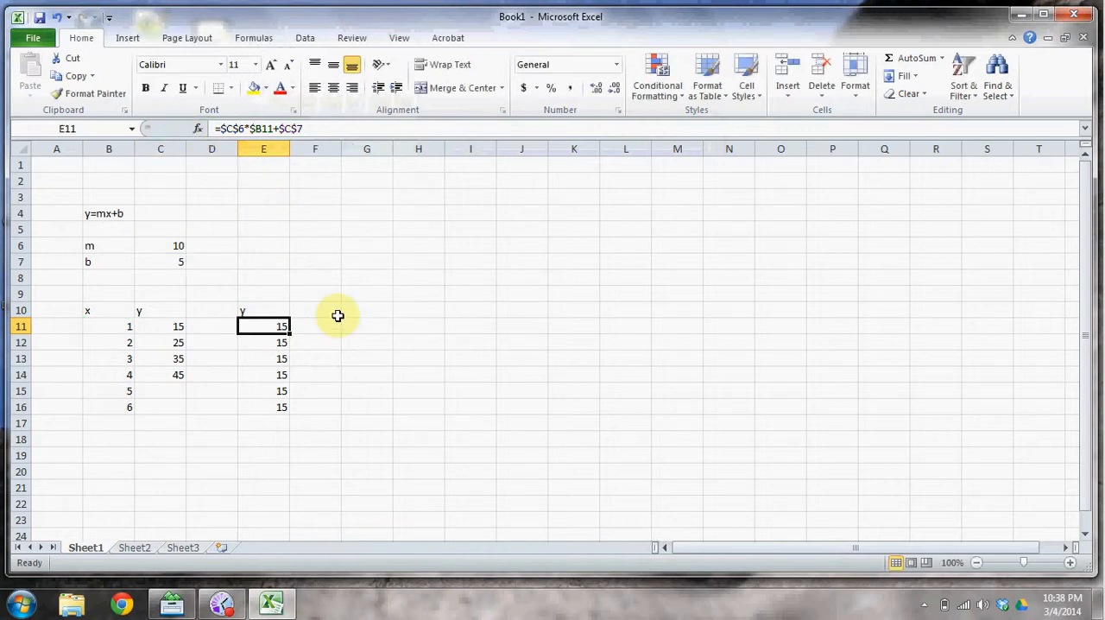
# Copy the mixed-reference formula from E11 over the range E11:E16.
pyautogui.hotkey('ctrl', 'c')
pyautogui.keyDown('shift'); pyautogui.click(277, 402); pyautogui.keyUp('shift')
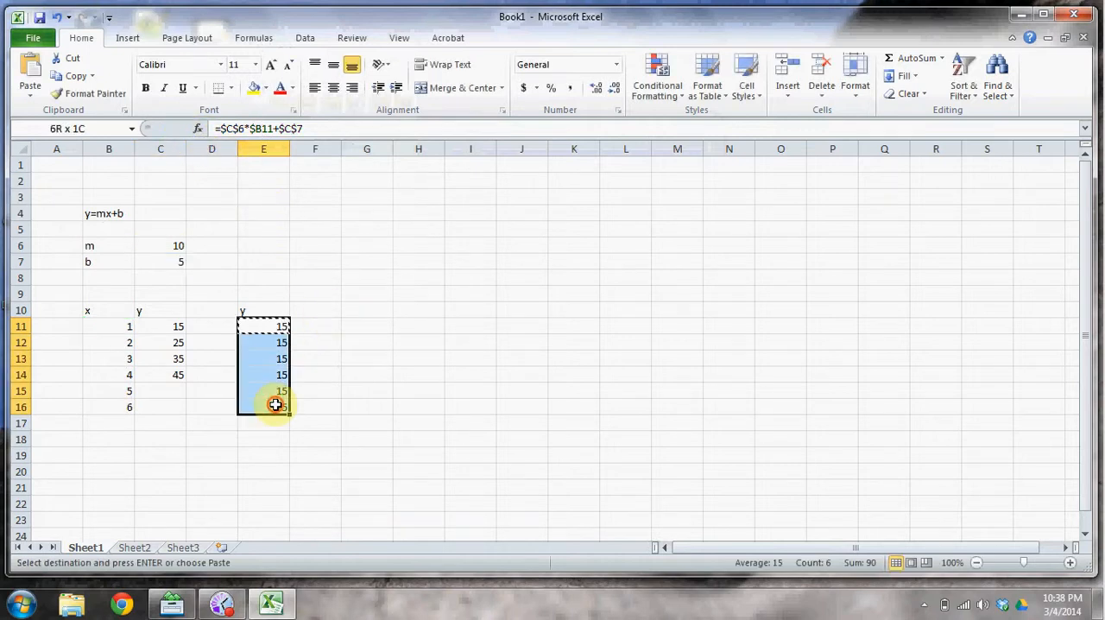
pyautogui.hotkey('ctrl', 'v')
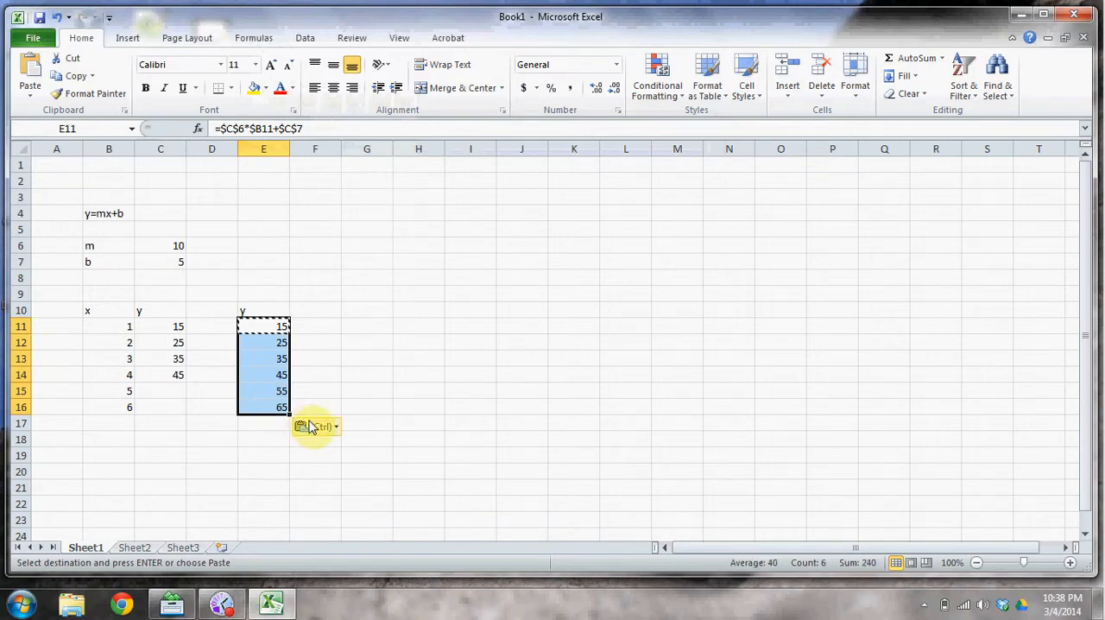
# Examine the copied y formulas in E12:E16 cell by cell.
pyautogui.click(247, 440)
pyautogui.click(284, 340)
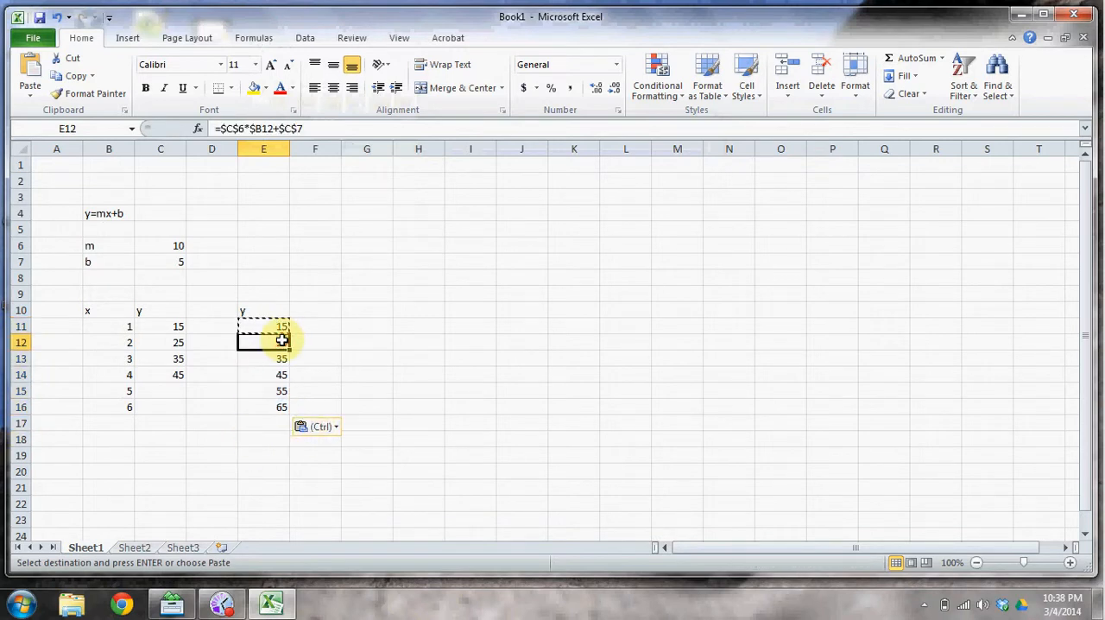
pyautogui.click(282, 357)
pyautogui.click(279, 373)
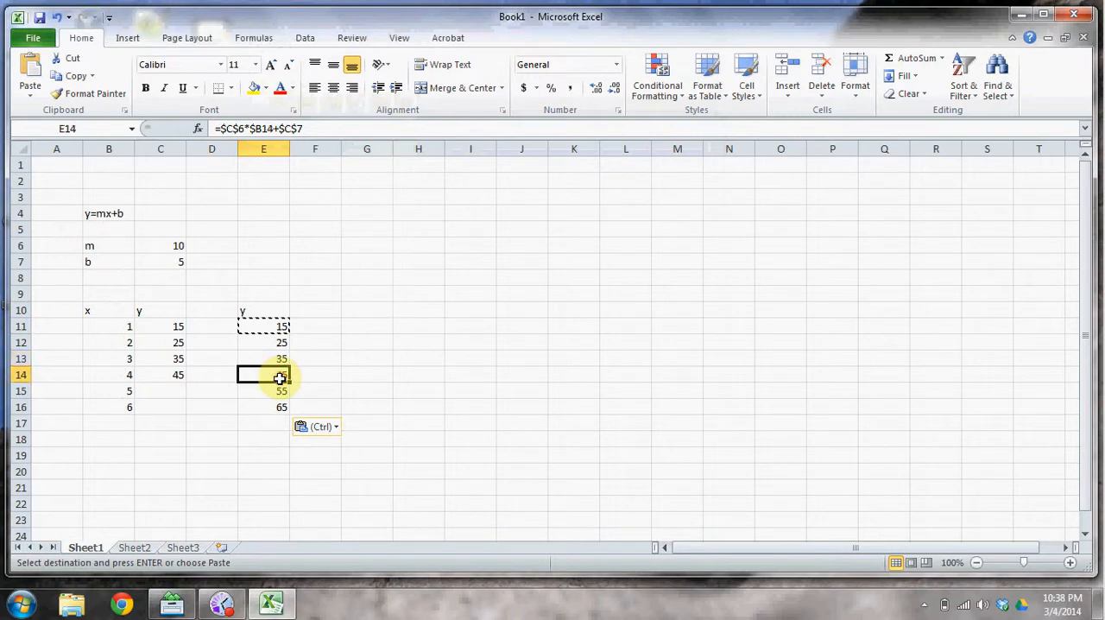
pyautogui.click(279, 391)
pyautogui.click(279, 404)
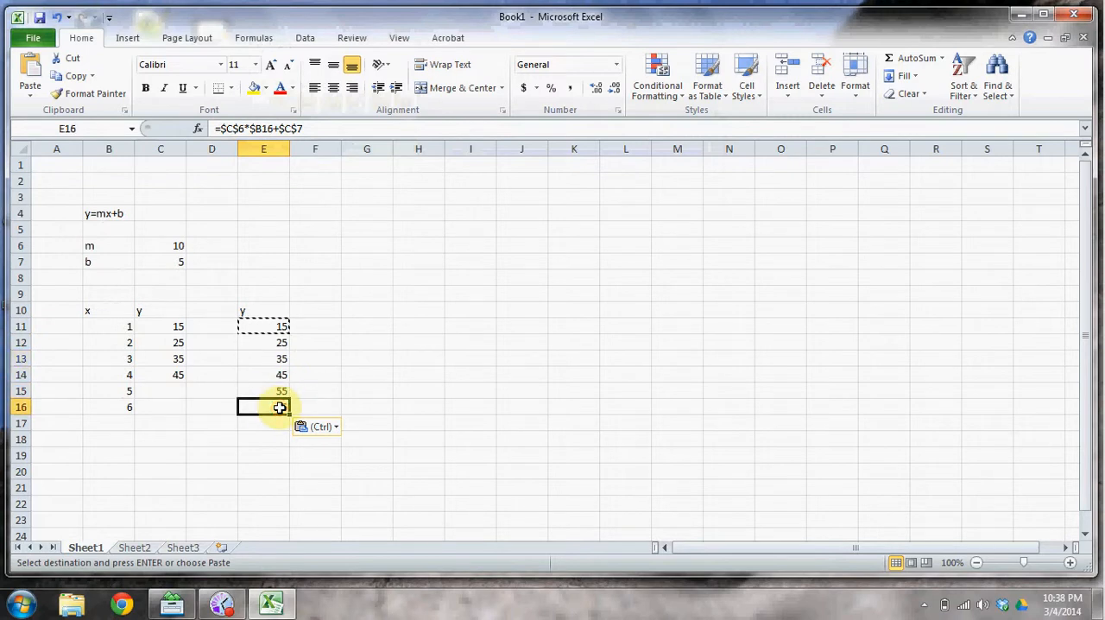